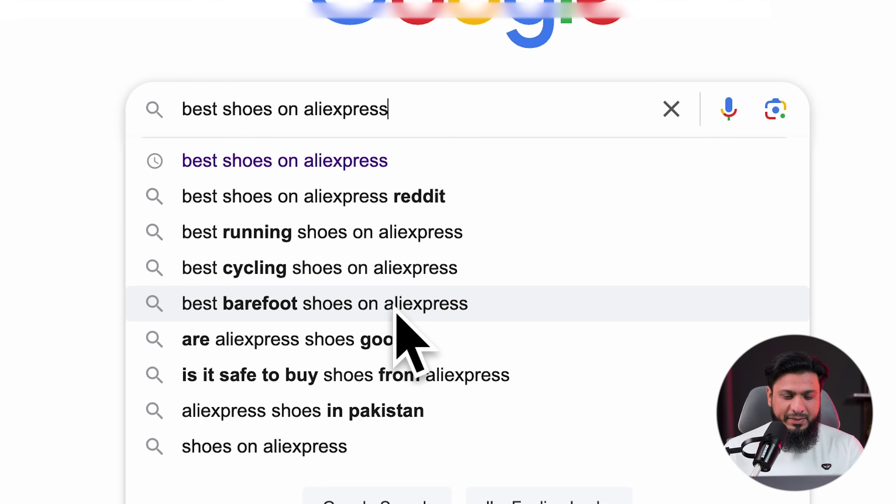
Change the Google query to 'best smartwatch on aliexpress' and open Glamour Dusk's '12 Top Chinese Smartwatches' article
double_click(246, 110)
type("smartwatch")
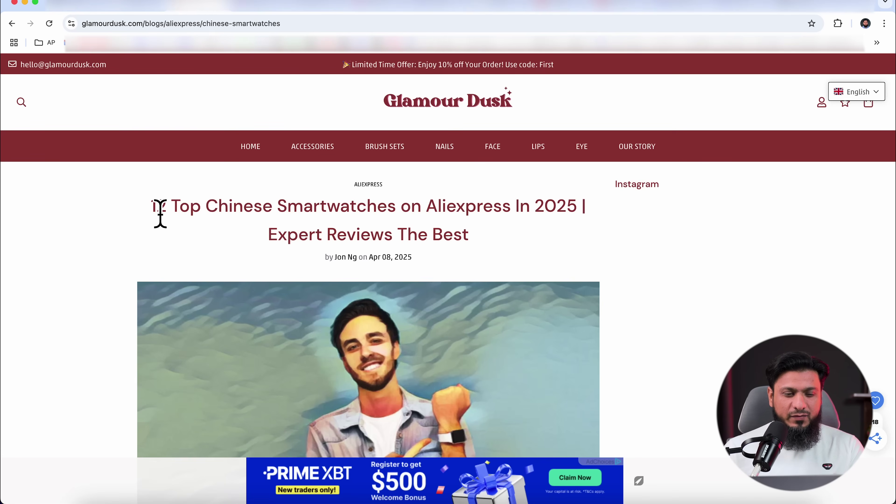
left_click_drag(160, 214, 582, 225)
Skim the Glamour Dusk article and check its Xiaomi smartwatch purchase link
scroll(456, 286, "down", 15)
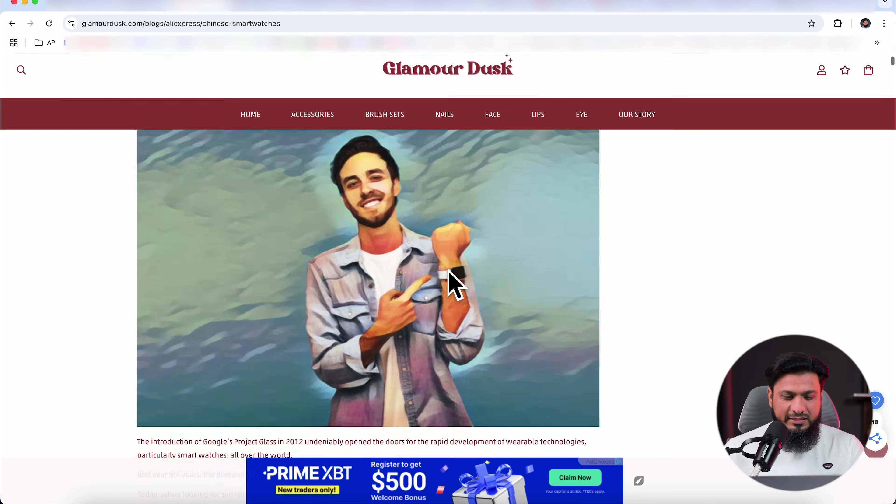
scroll(402, 279, "down", 20)
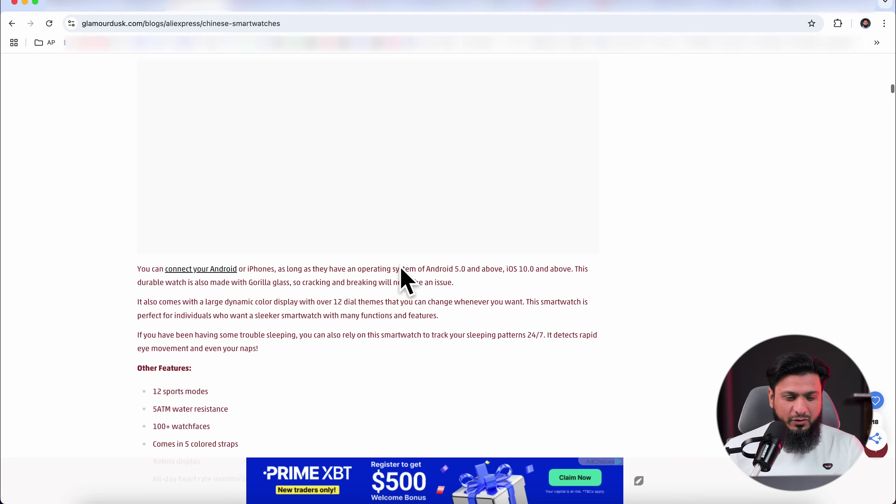
scroll(400, 271, "up", 2)
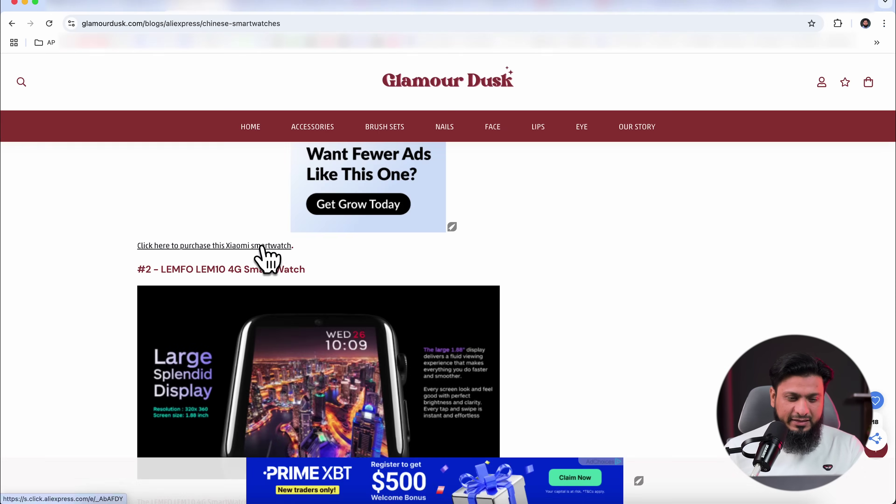
left_click(445, 226)
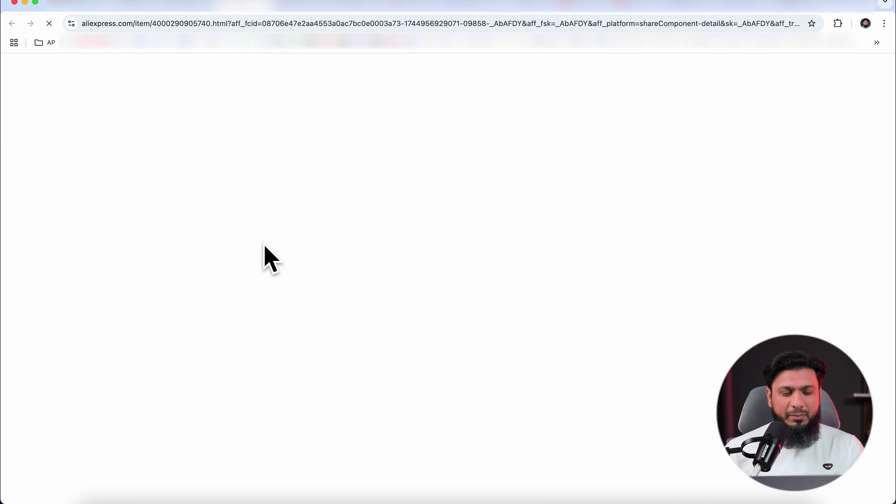
key("super+w")
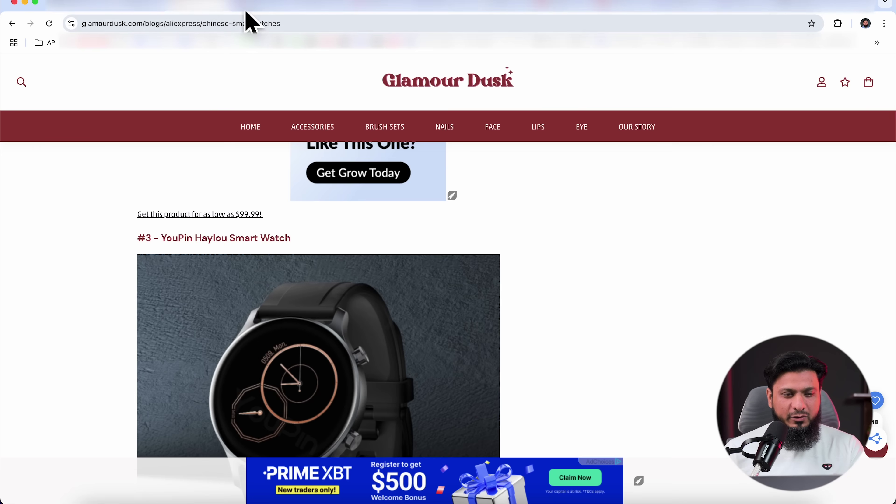
Review the alitopshop and alixblog smartwatch articles, following the Watch 9 and Mi Watch offer links
left_click(304, 6)
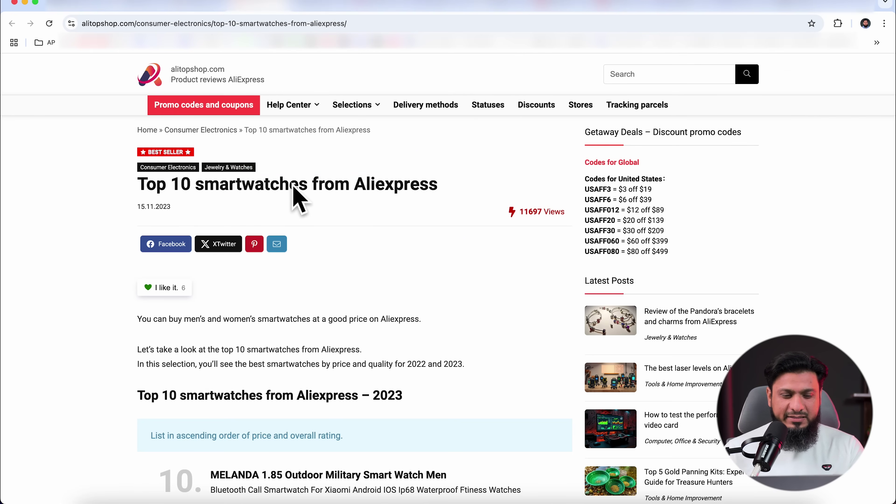
scroll(286, 201, "down", 15)
scroll(292, 204, "down", 15)
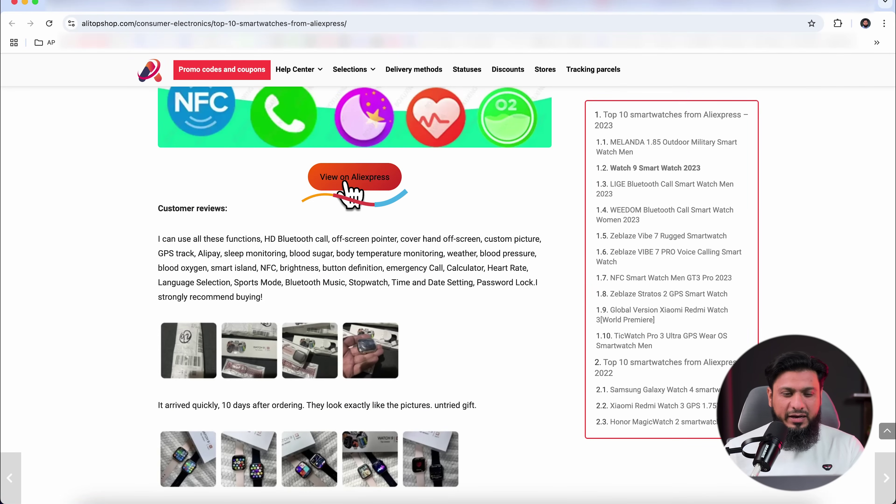
left_click(351, 180)
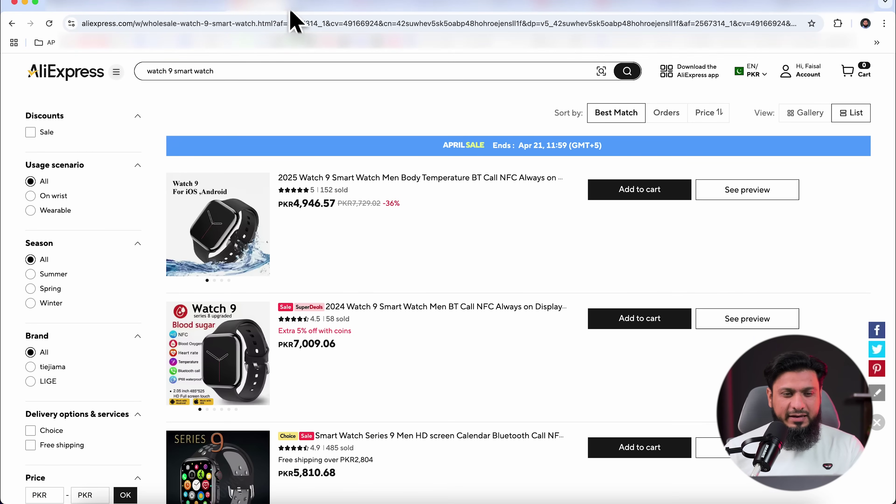
key("super+bracketleft")
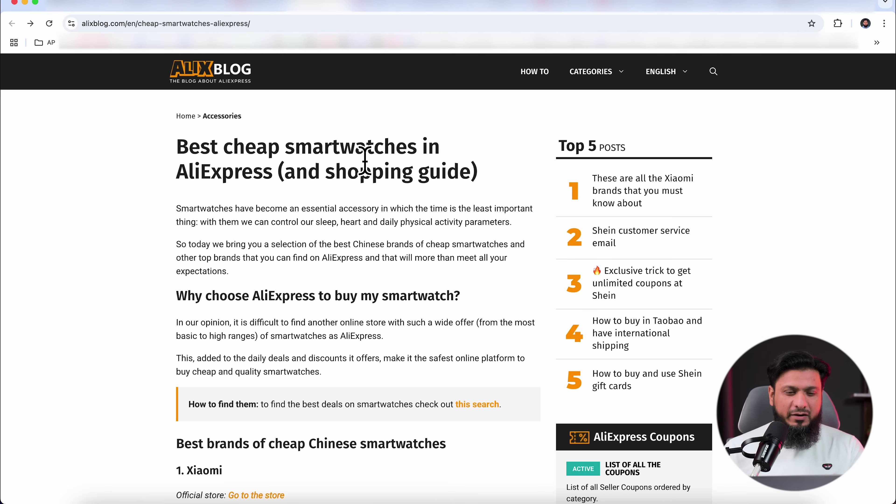
scroll(266, 210, "down", 20)
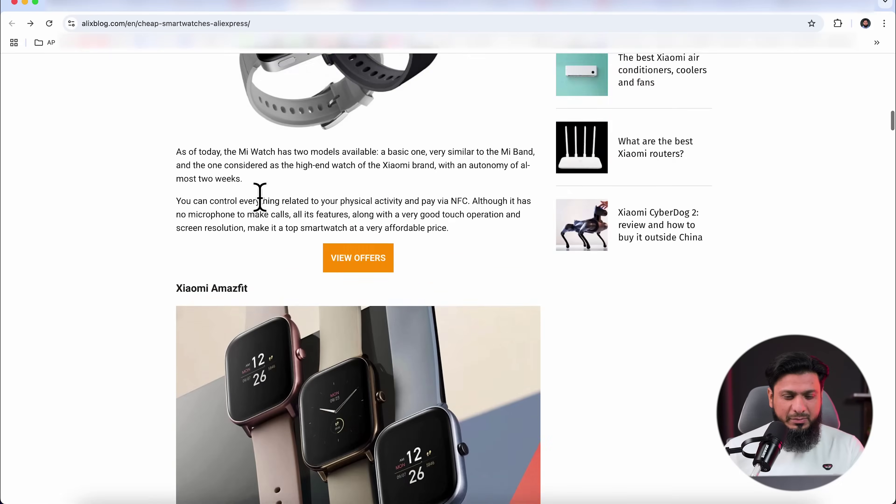
left_click(357, 69)
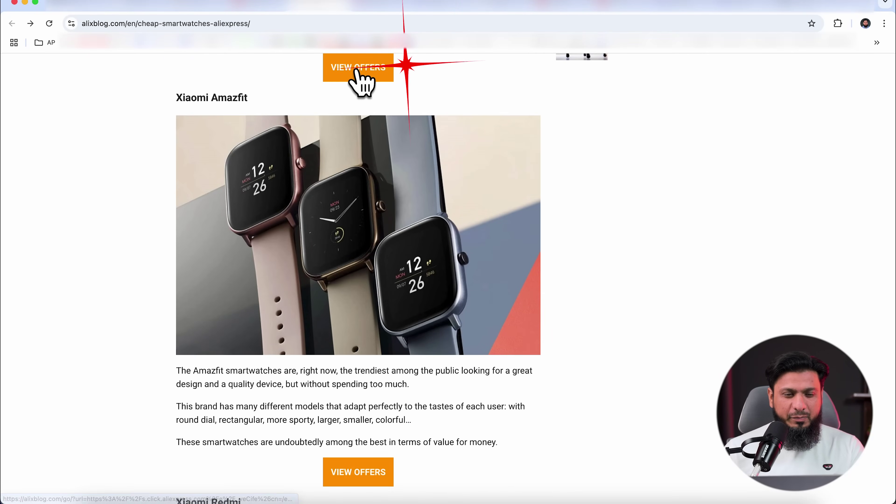
Browse the men's shoe stores article and check its GERMUSS store link
left_click(434, 5)
scroll(330, 208, "down", 10)
scroll(330, 205, "up", 9)
scroll(330, 200, "down", 1)
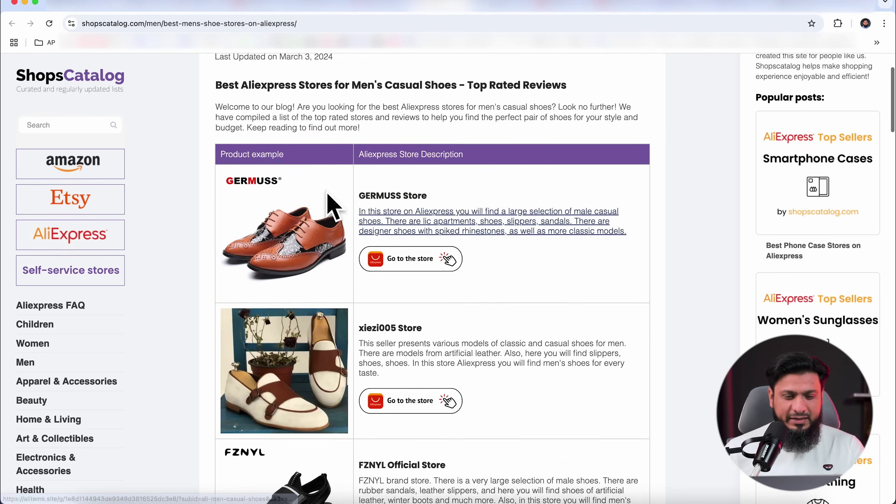
left_click(425, 226)
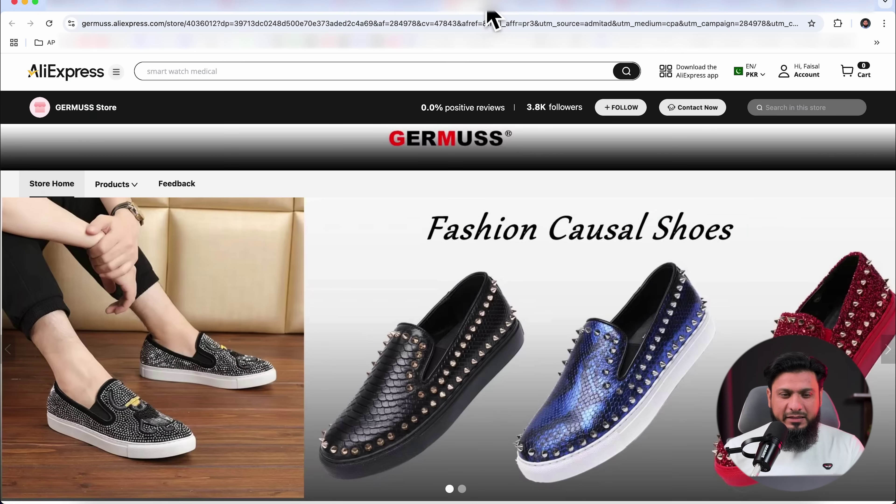
left_click(424, 7)
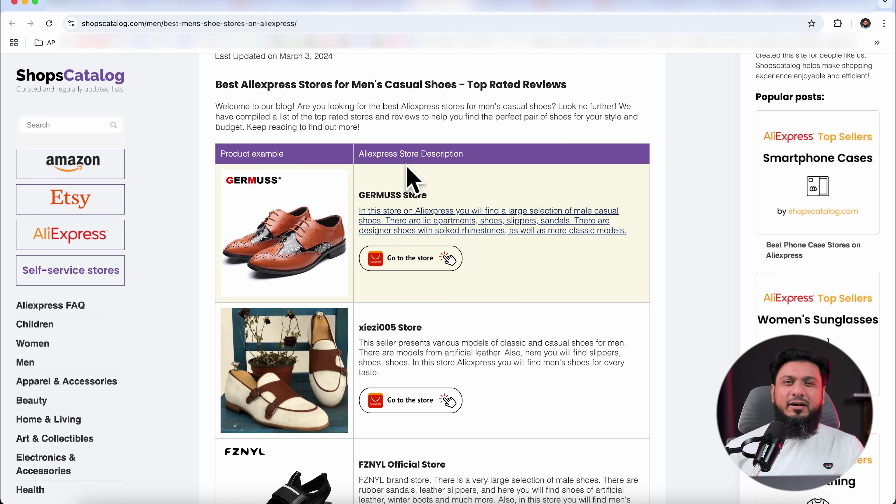
scroll(384, 145, "up", 3)
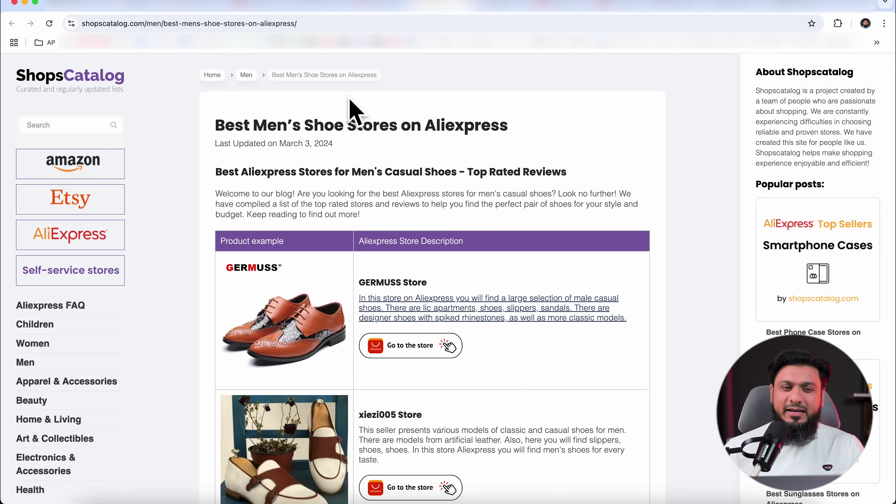
Flip through the boot-store, smartwatch and Watch 9 tabs to the 'aliexpress affiliate' results
left_click(380, 7)
left_click(320, 7)
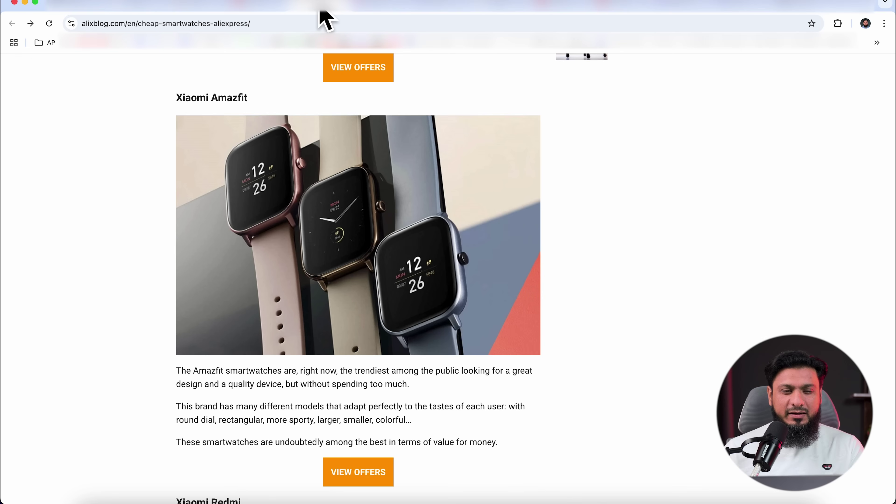
left_click(266, 7)
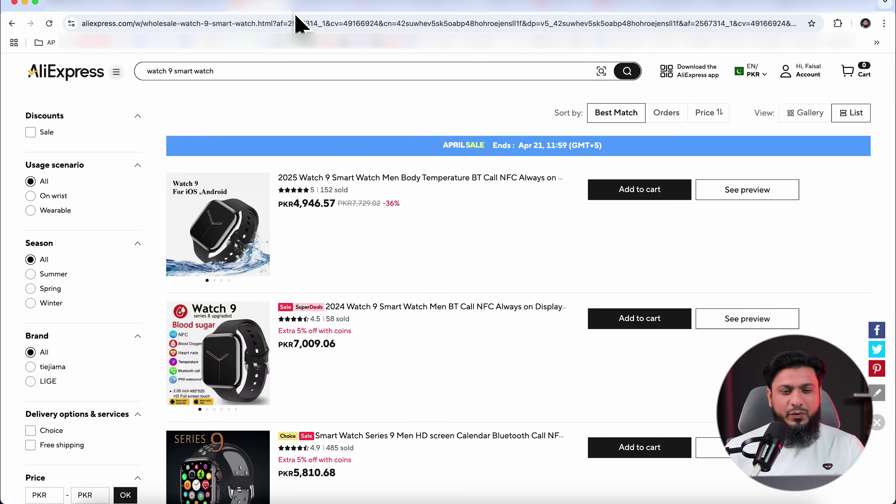
left_click(306, 8)
scroll(301, 184, "down", 12)
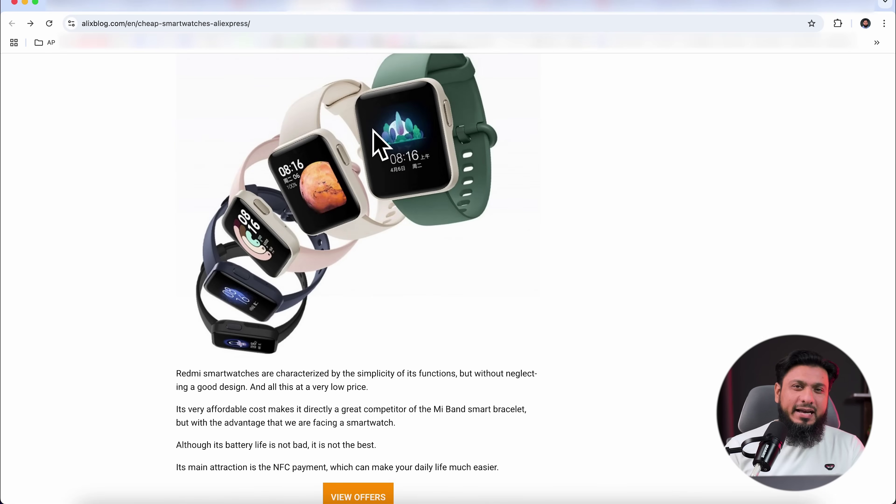
left_click(494, 9)
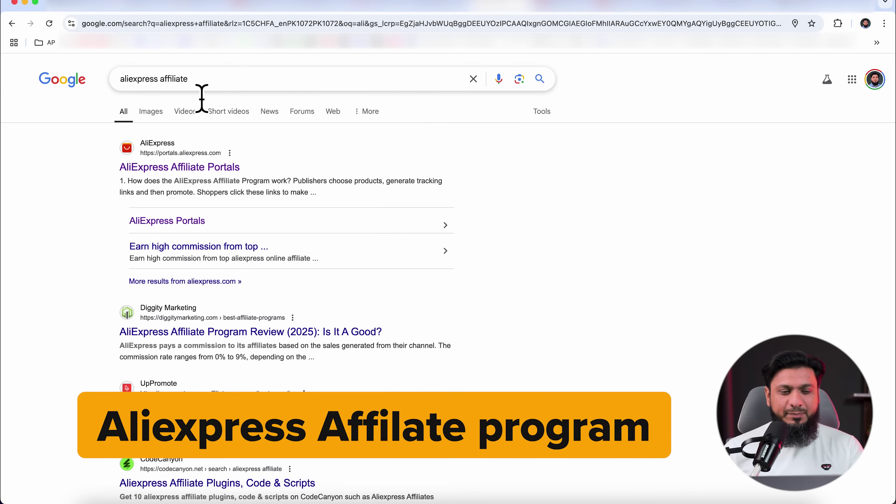
Open AliExpress Affiliate Portals and highlight 150M+ affiliated products, up to 9% commission, and 'Affiliate Program'
left_click(193, 166)
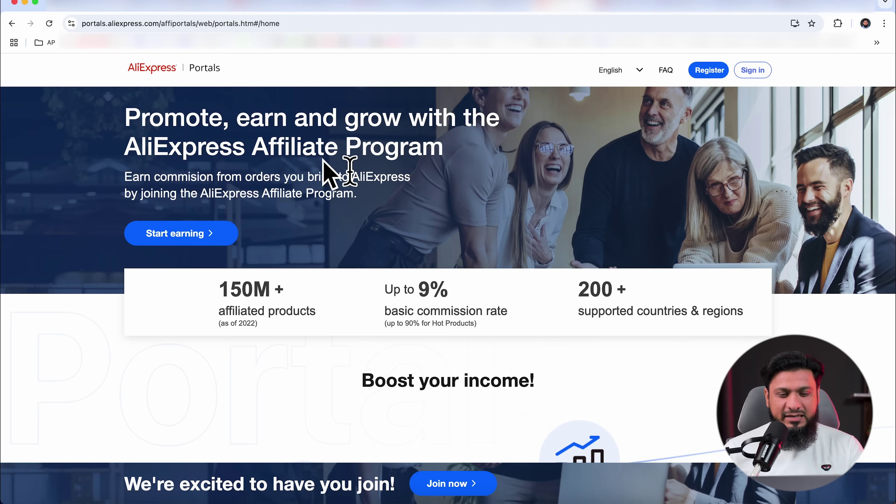
scroll(423, 184, "down", 1)
scroll(492, 201, "down", 1)
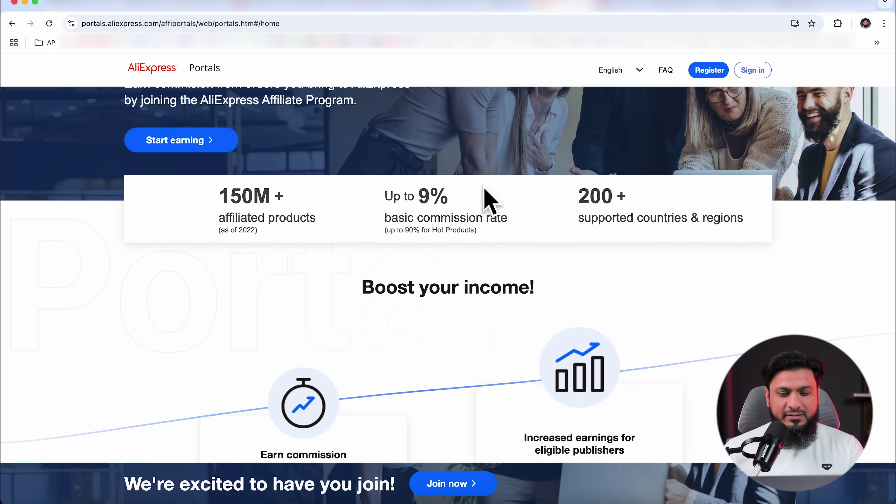
left_click_drag(220, 196, 299, 198)
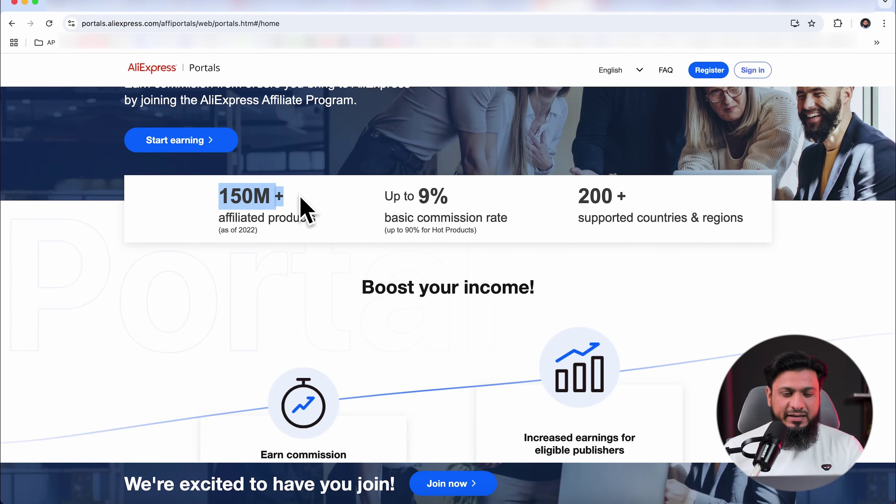
left_click_drag(219, 219, 324, 225)
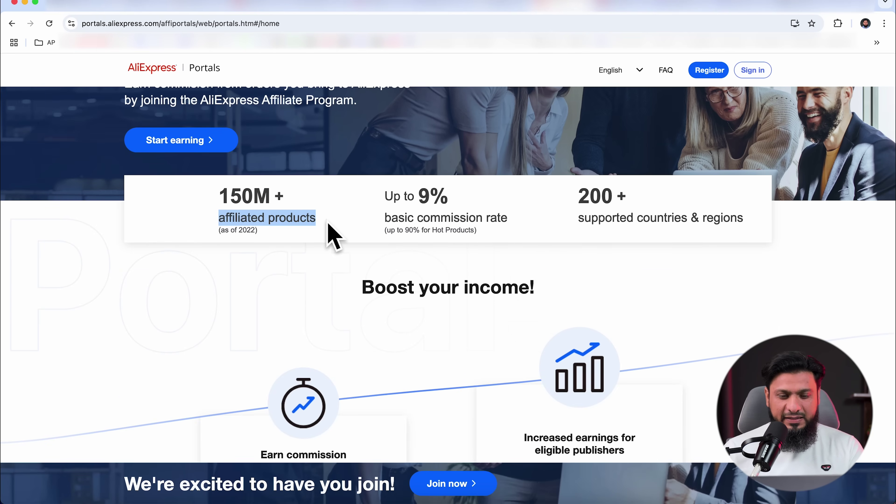
left_click_drag(385, 198, 452, 199)
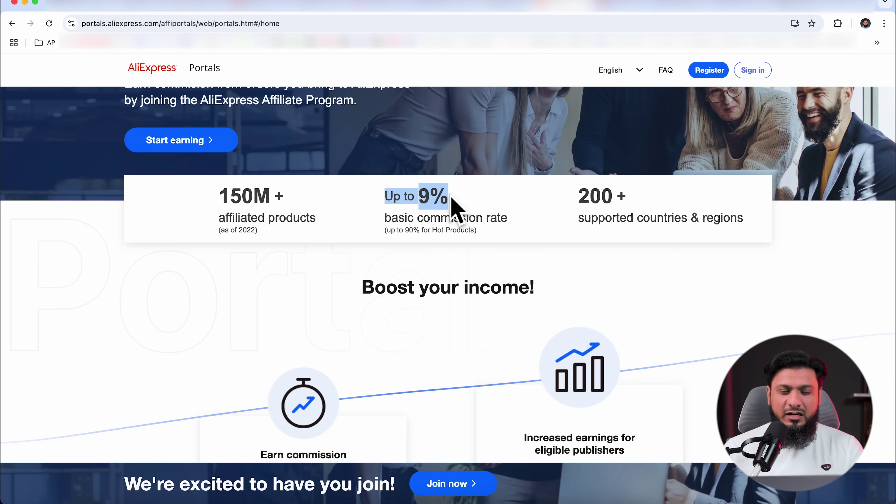
scroll(234, 242, "up", 3)
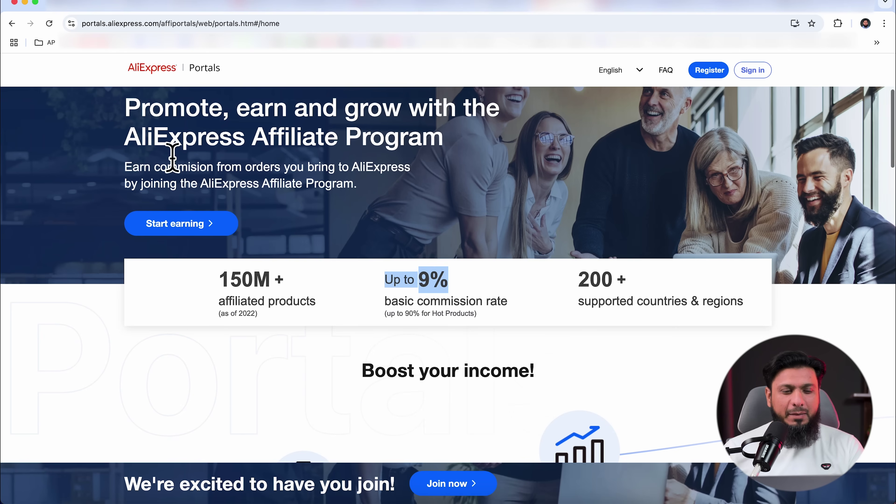
left_click_drag(218, 152, 417, 152)
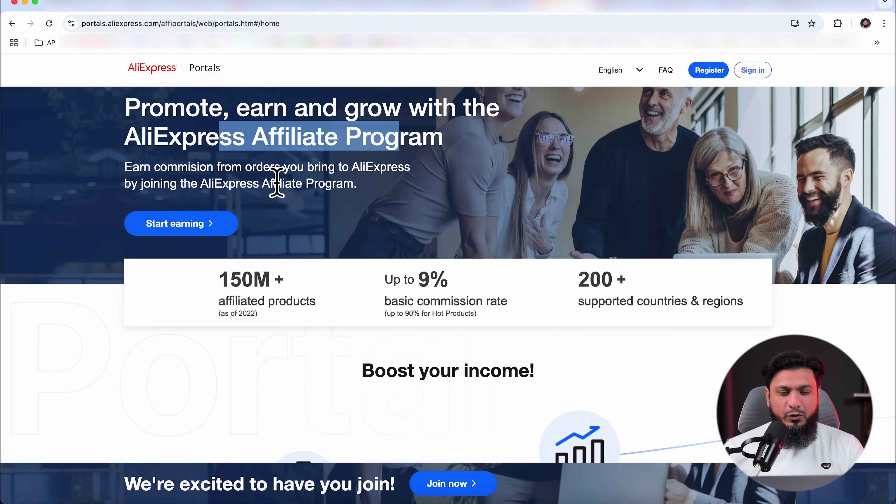
left_click(599, 4)
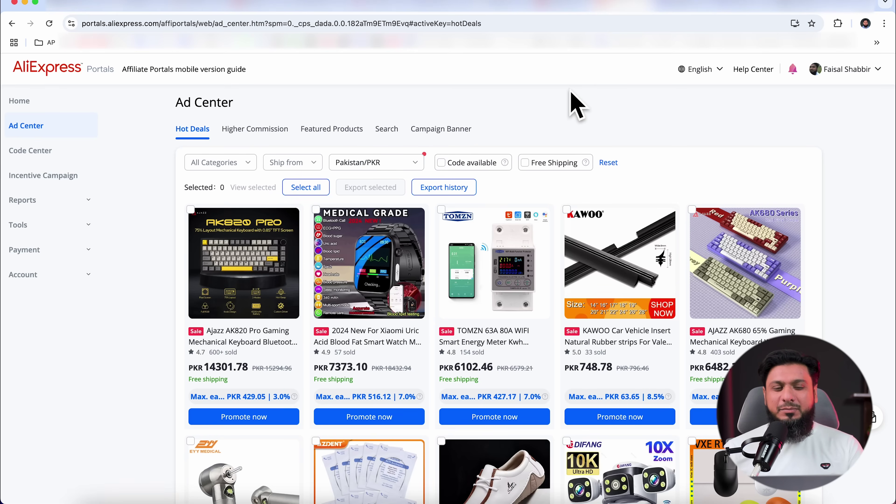
left_click(367, 5)
left_click(314, 5)
left_click(261, 5)
left_click(329, 5)
left_click(381, 5)
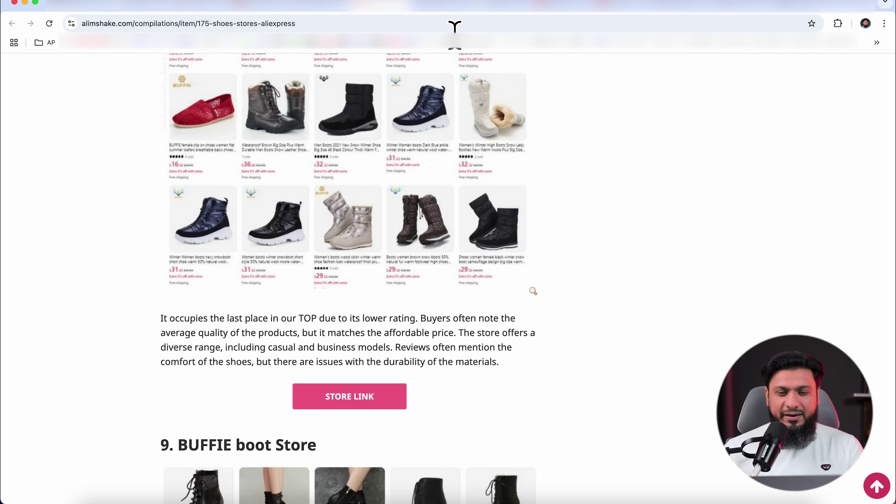
left_click(606, 5)
scroll(360, 187, "down", 5)
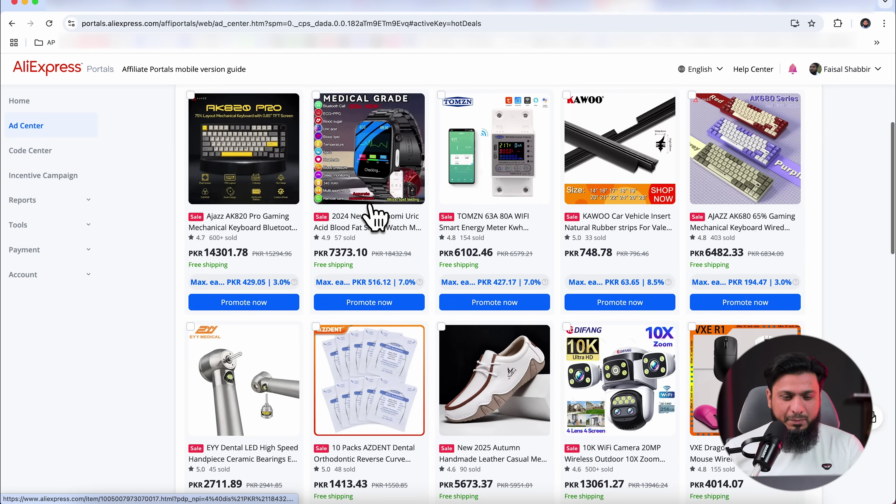
scroll(353, 229, "down", 1)
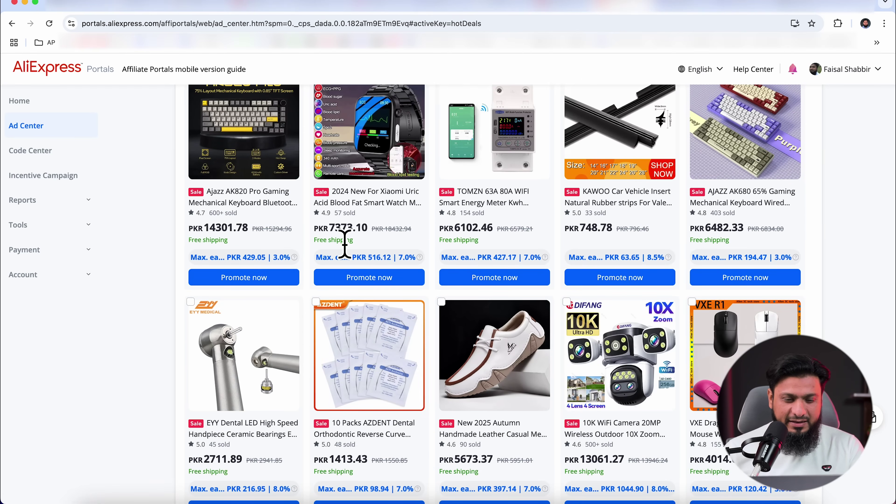
mouse_move(329, 263)
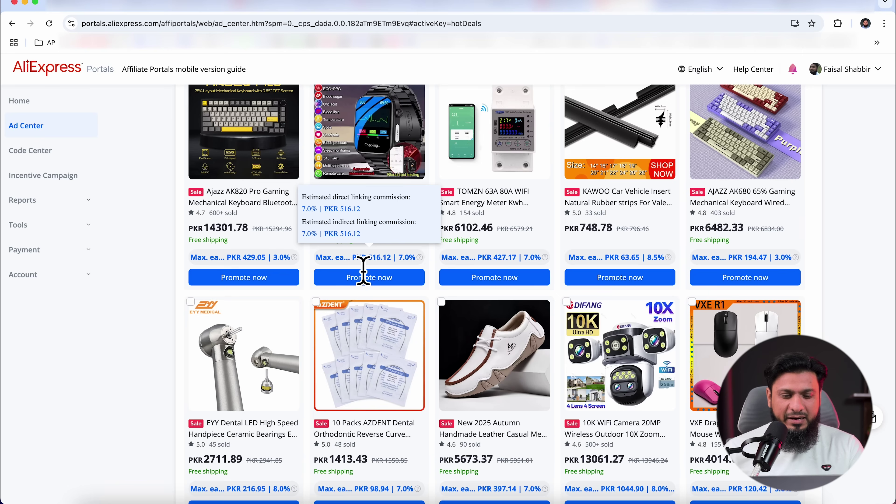
scroll(363, 270, "up", 1)
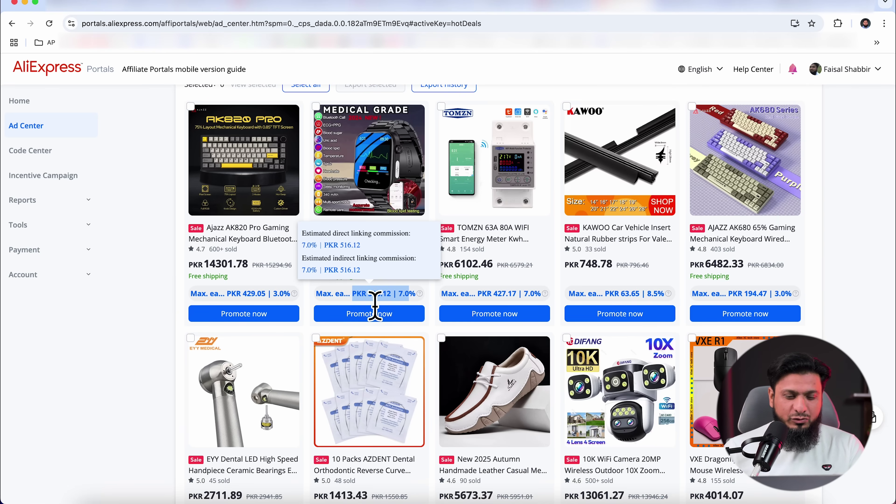
left_click(375, 304)
scroll(343, 380, "up", 3)
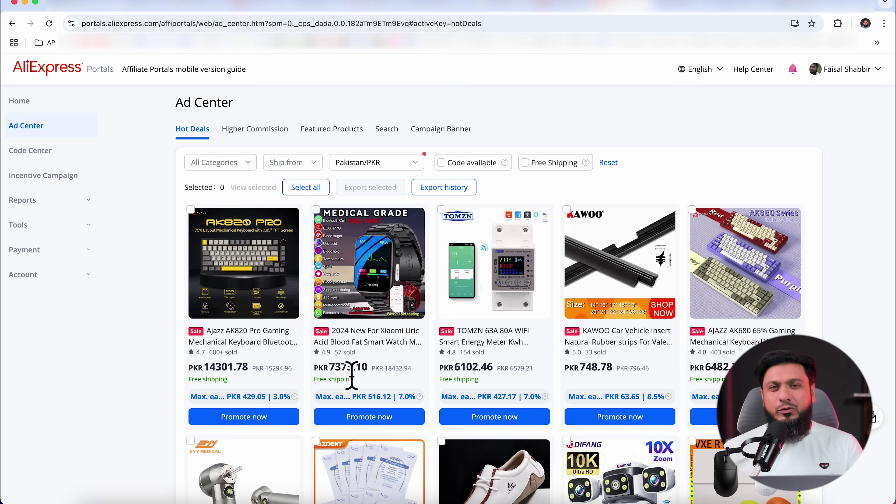
mouse_move(372, 406)
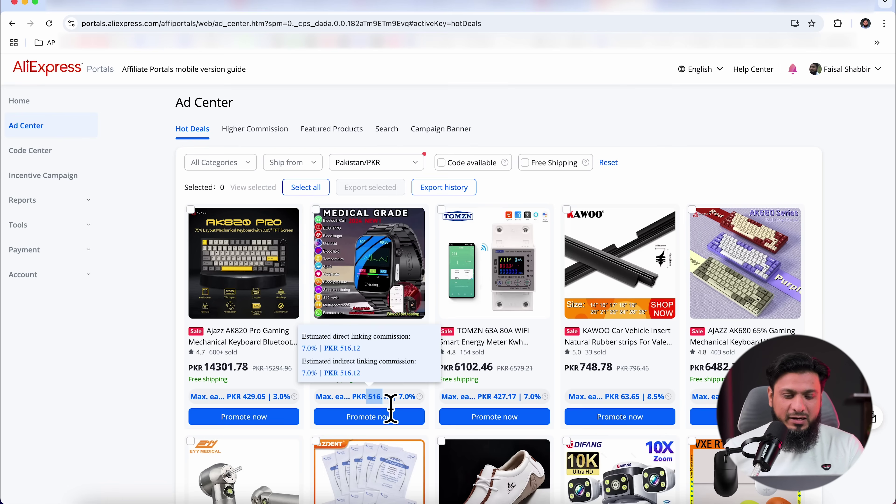
scroll(373, 367, "down", 10)
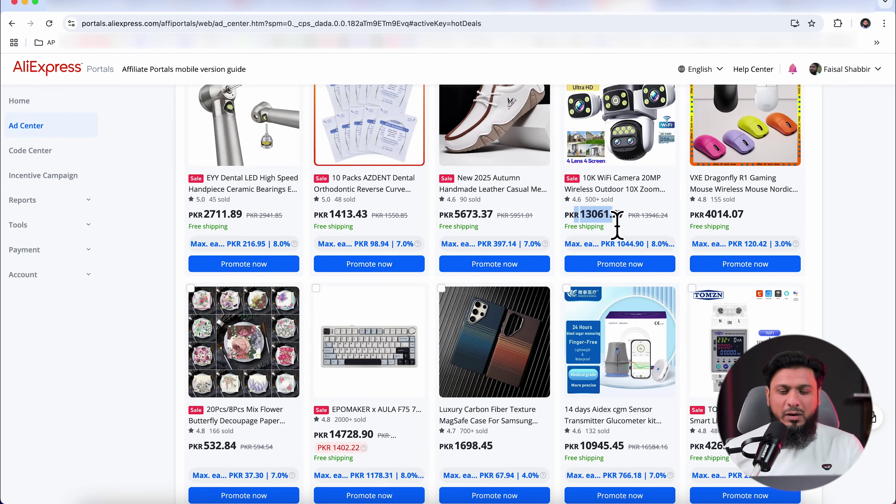
mouse_move(623, 249)
scroll(645, 253, "down", 15)
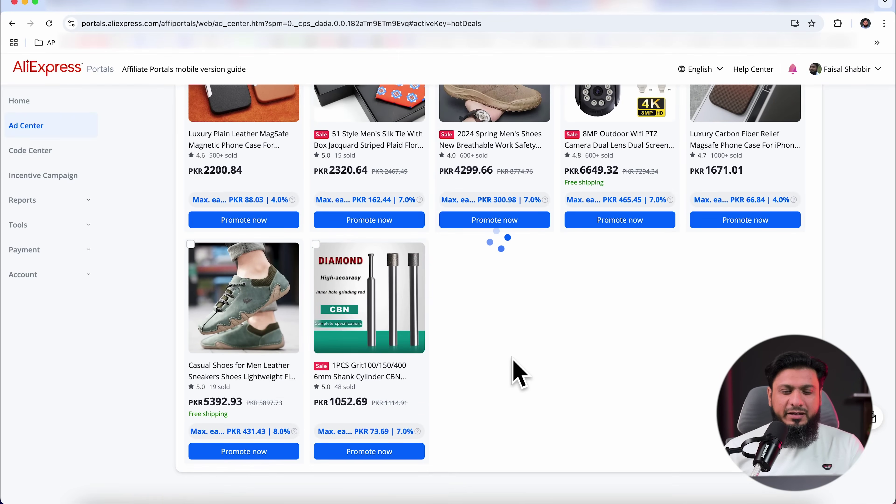
scroll(501, 374, "down", 10)
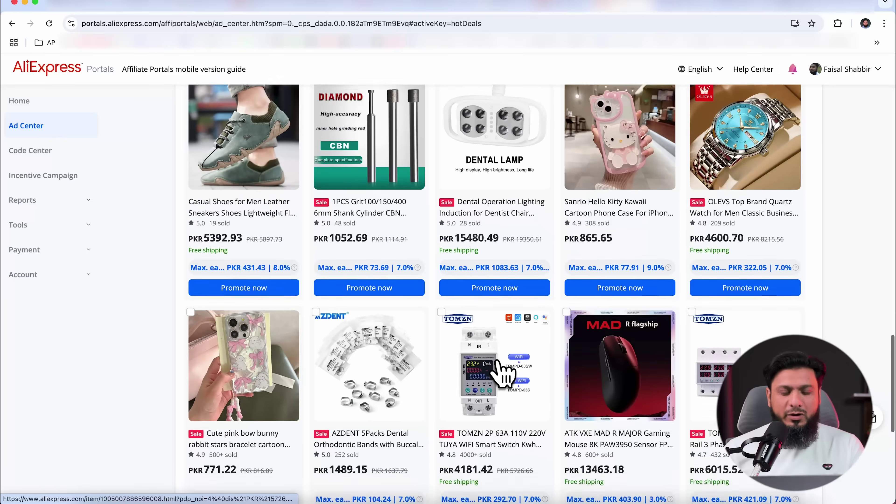
scroll(496, 374, "up", 8)
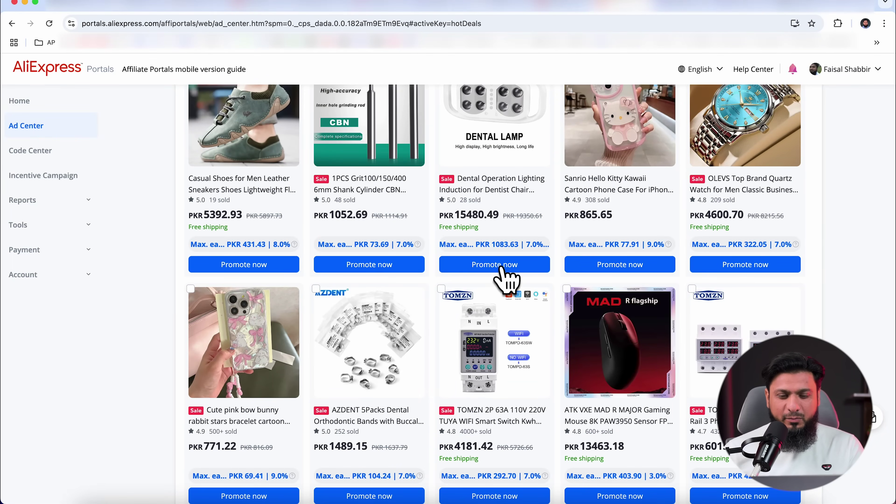
left_click(501, 268)
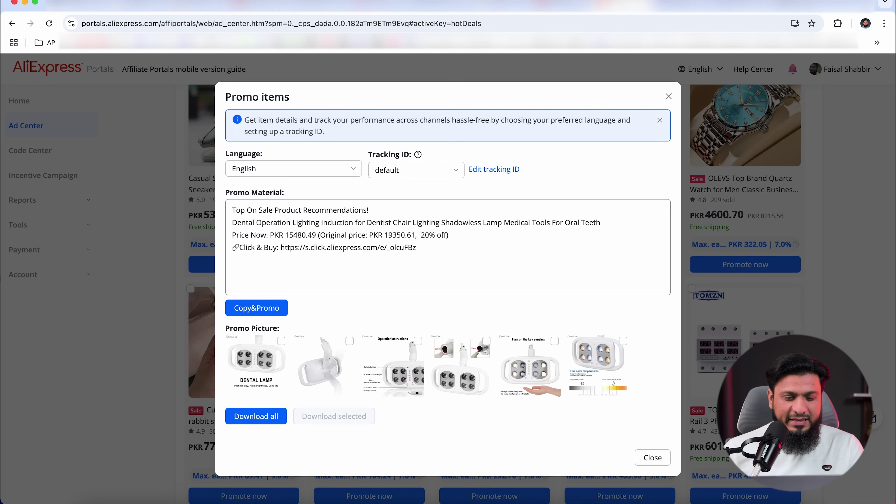
left_click_drag(281, 247, 423, 260)
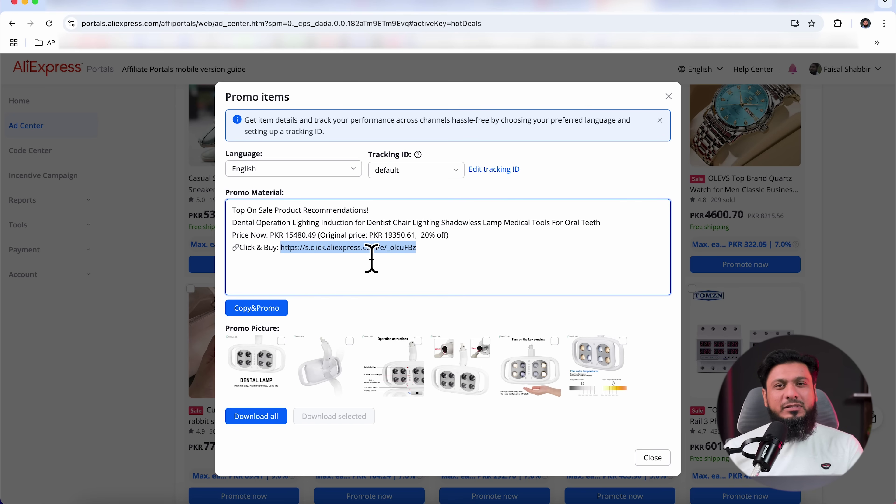
left_click(651, 457)
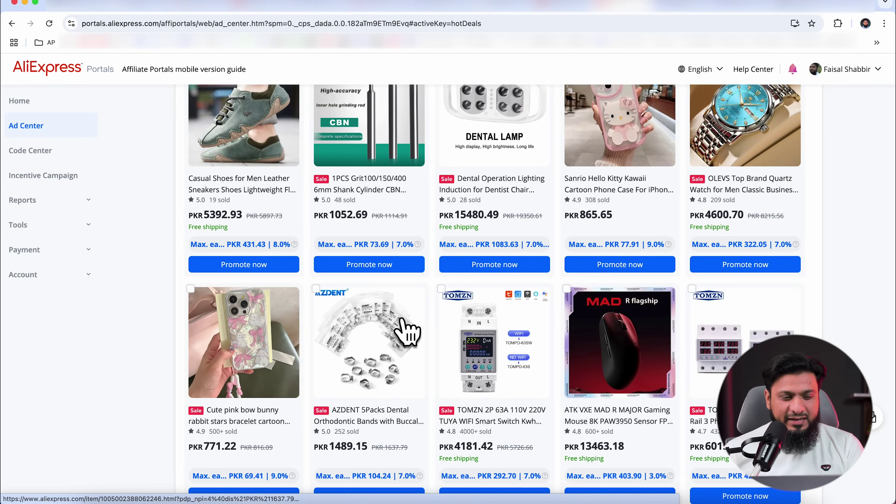
Open Payment Information, start adding a bank account, and choose Pakistan as the bank country
left_click(35, 250)
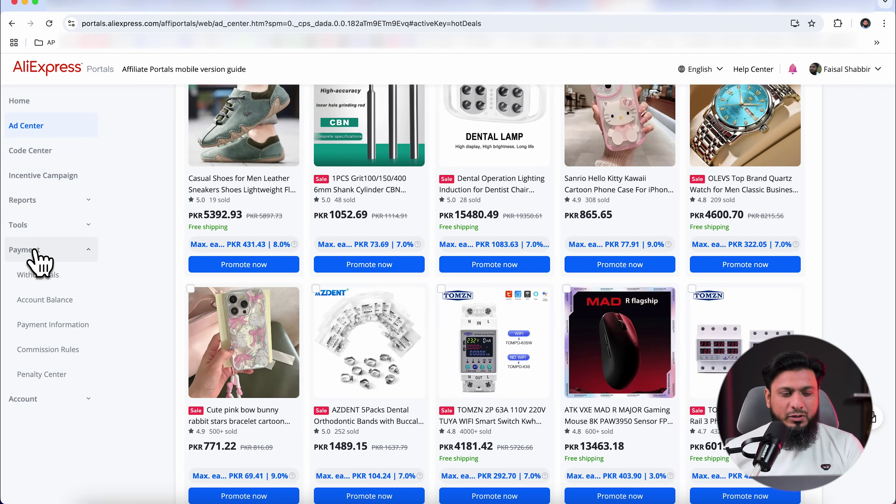
left_click(54, 325)
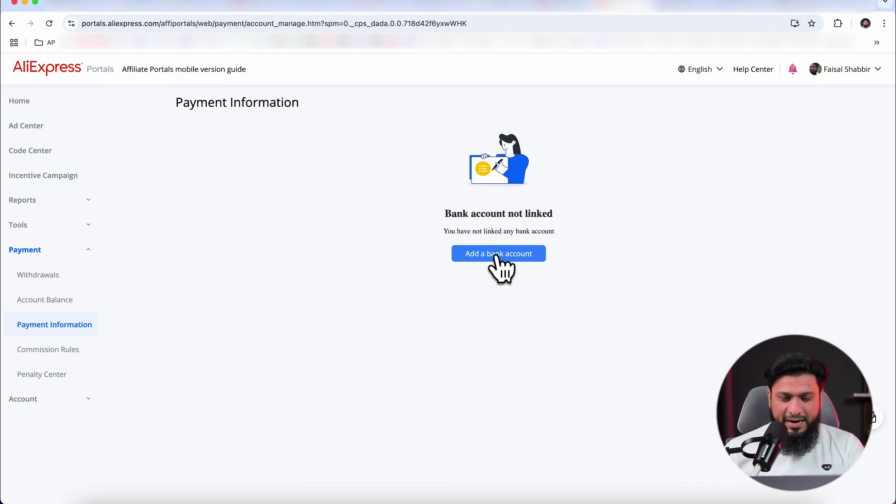
left_click(497, 255)
left_click(752, 141)
scroll(736, 250, "up", 10)
scroll(729, 226, "down", 2)
scroll(727, 222, "down", 1)
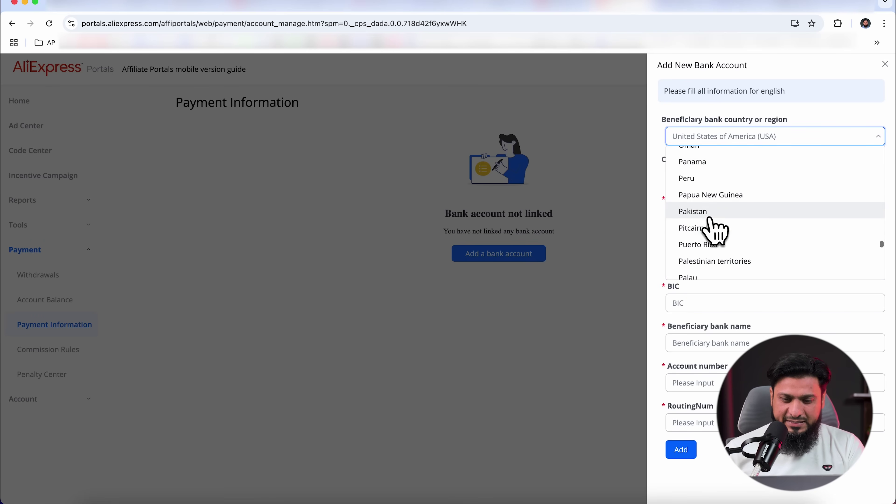
left_click(707, 210)
Look over the account holder, BIC, bank name and account number fields, then close the form unsaved
left_click(727, 264)
left_click(728, 303)
left_click(729, 342)
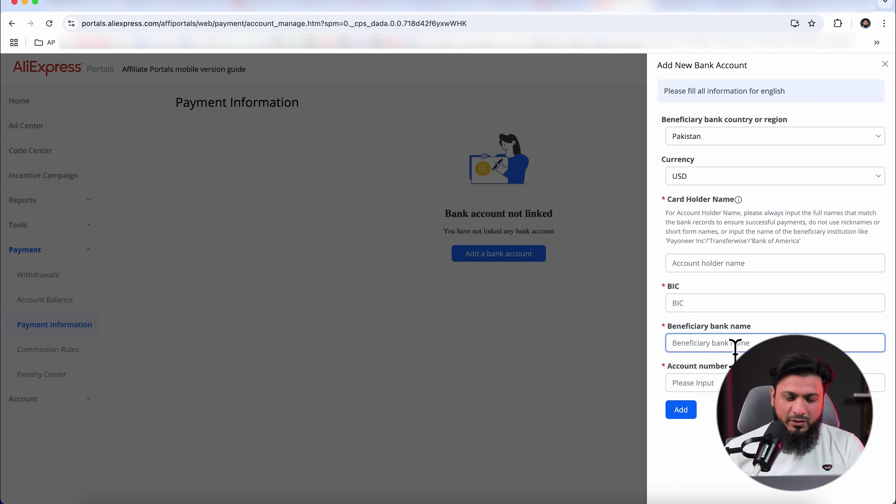
left_click(723, 381)
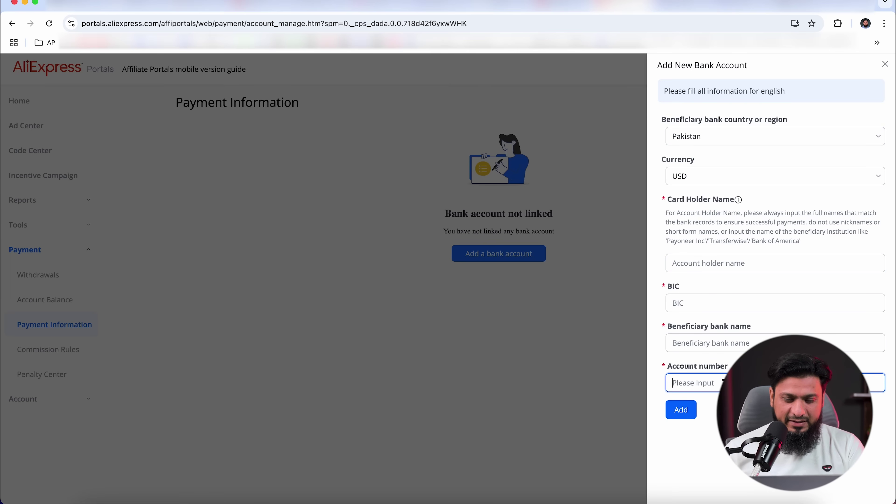
left_click(544, 354)
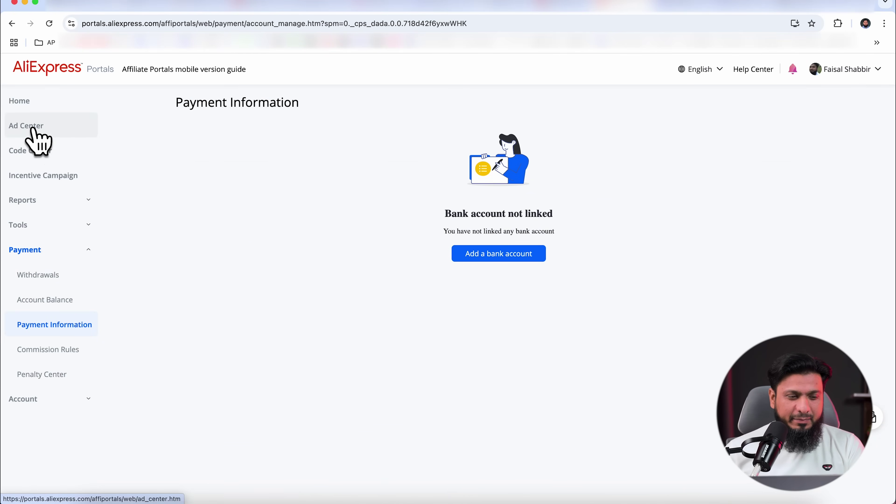
left_click(33, 130)
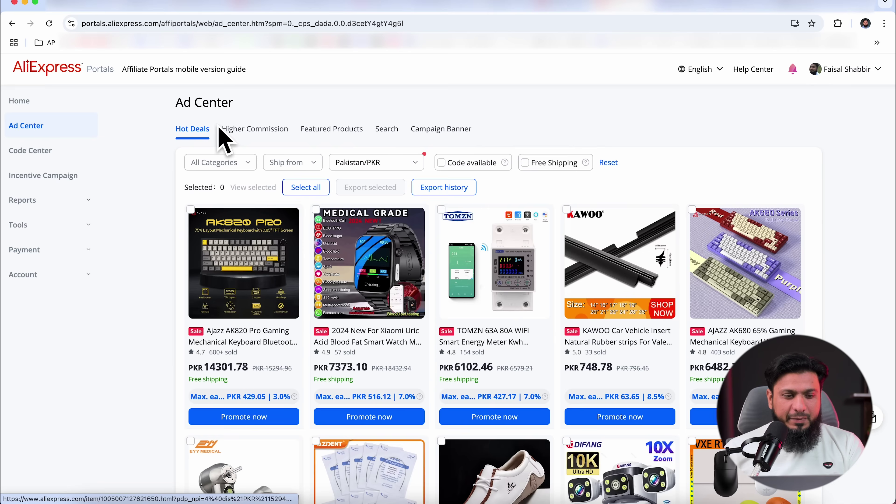
Browse Higher Commission products with ship-to left at Pakistan/PKR, then Featured Products, then the Search tab
left_click(244, 132)
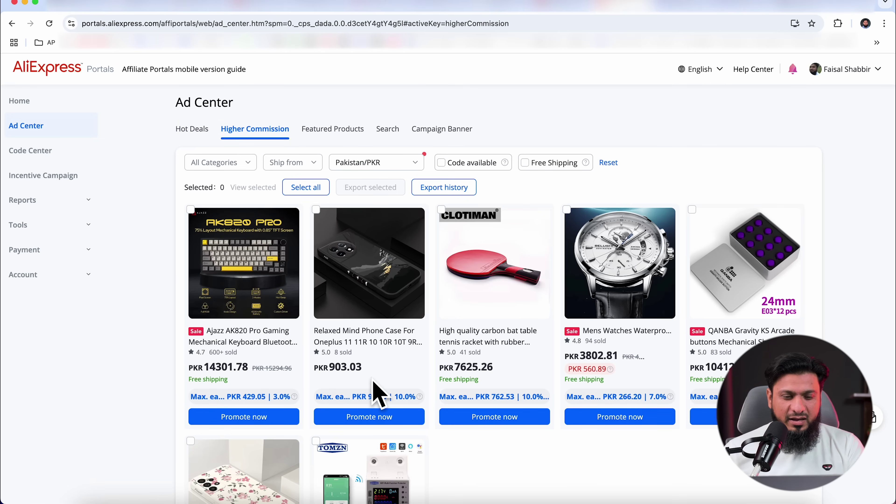
left_click(392, 165)
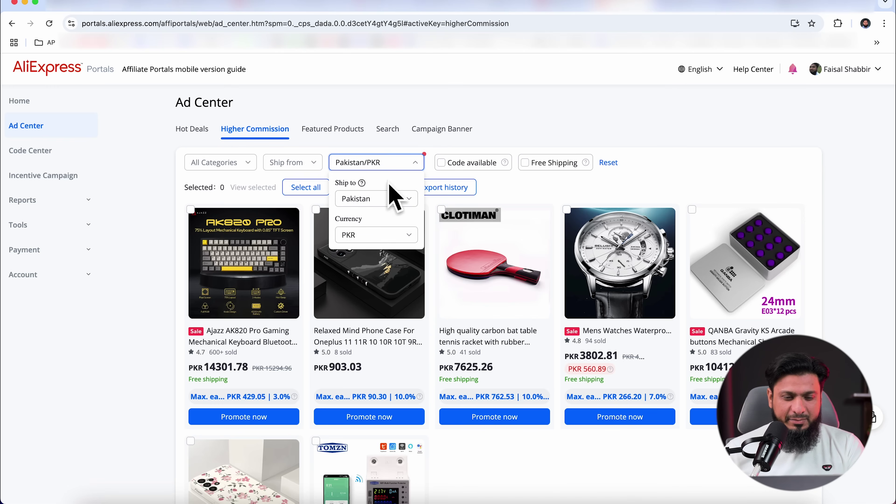
left_click(407, 199)
scroll(395, 258, "up", 10)
scroll(396, 254, "down", 3)
scroll(397, 254, "up", 5)
left_click(514, 113)
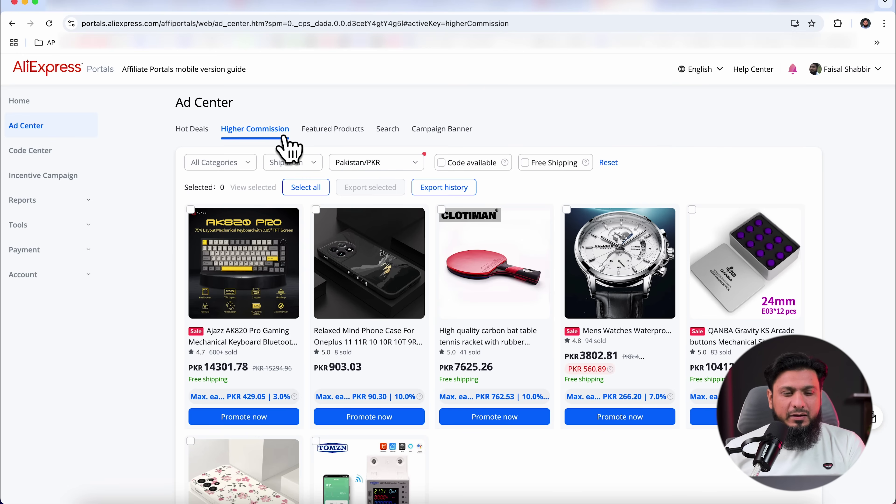
left_click(326, 131)
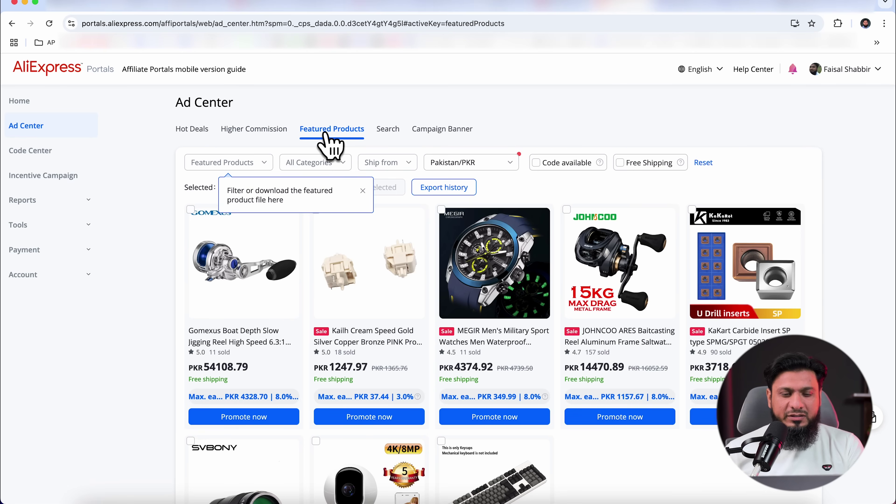
left_click(388, 131)
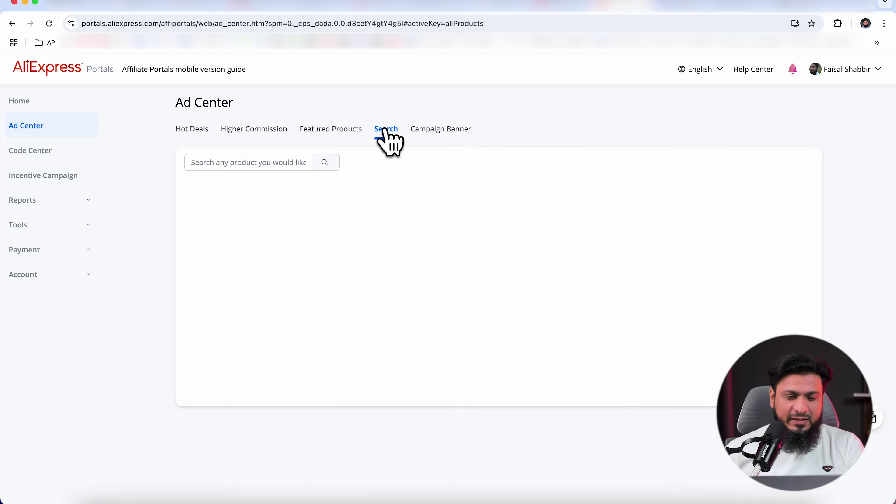
Search the Ad Center for 'smartwatch' and scroll through the results
left_click(237, 163)
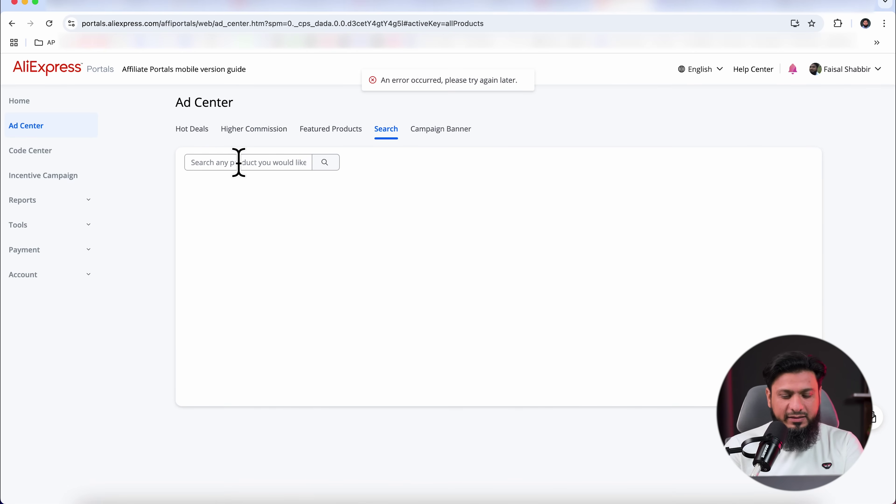
type("smartwat")
type("ch")
key("Return")
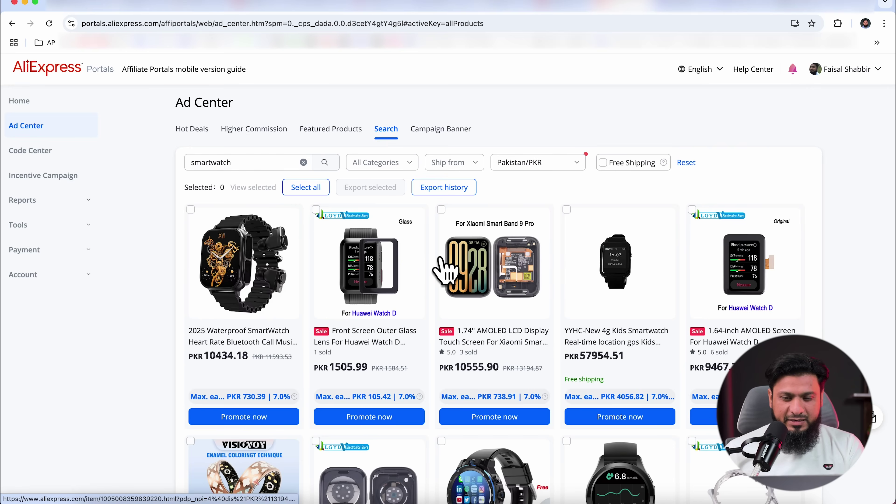
scroll(445, 272, "down", 12)
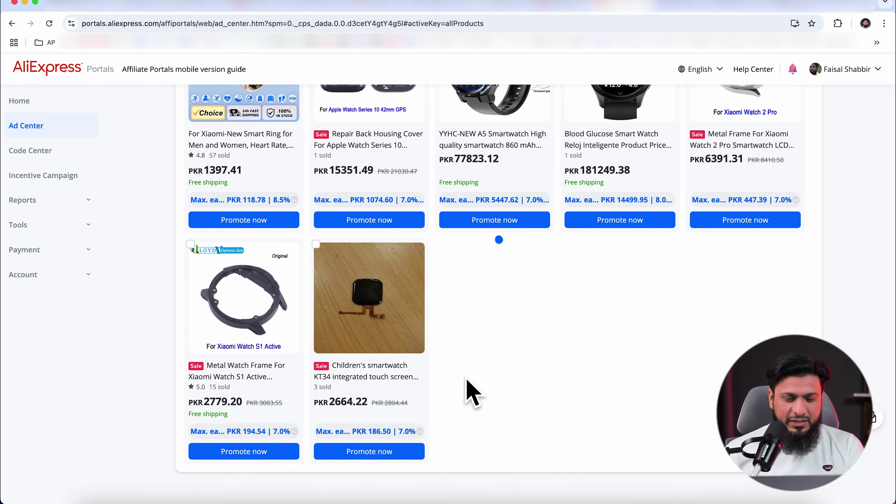
scroll(478, 381, "down", 13)
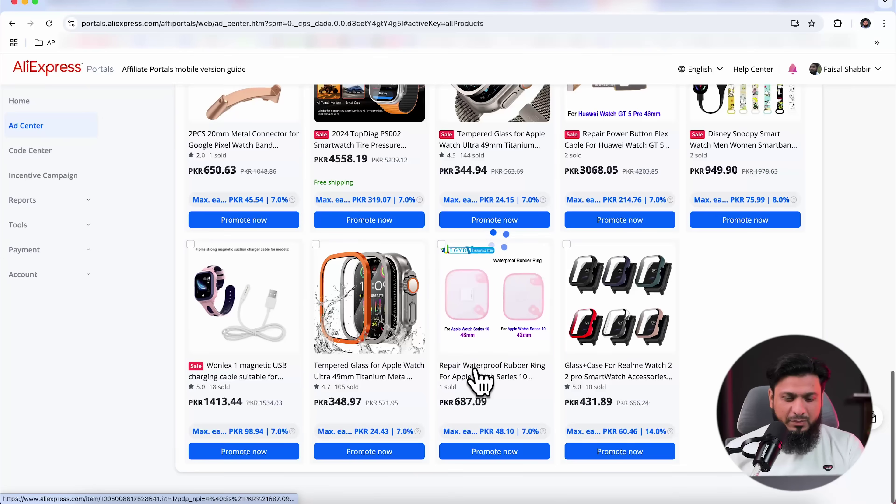
scroll(455, 369, "down", 6)
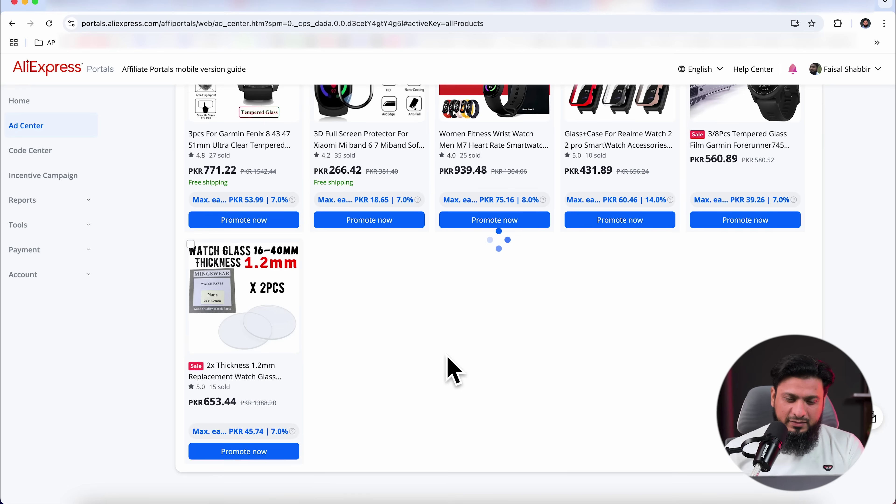
scroll(453, 371, "down", 6)
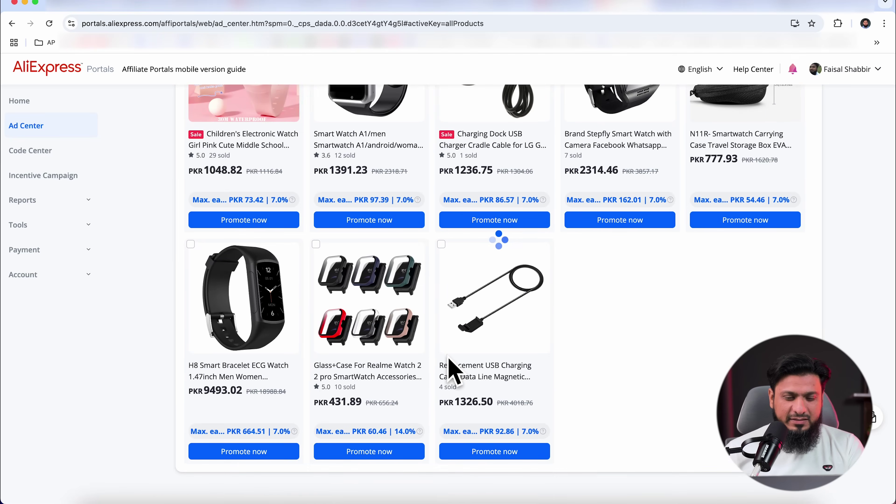
scroll(454, 370, "down", 10)
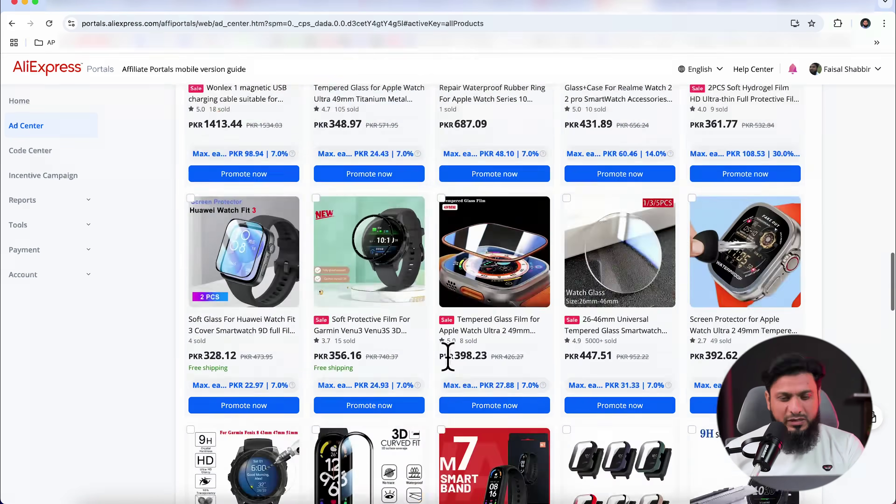
scroll(450, 364, "up", 15)
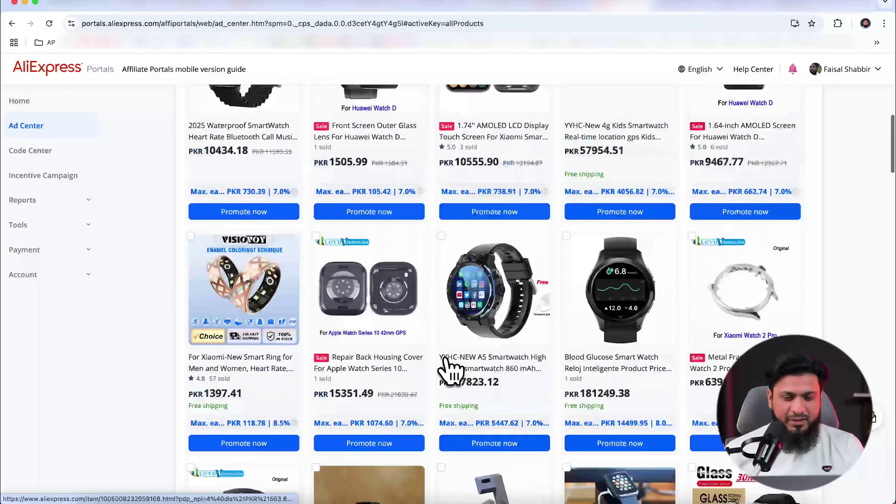
scroll(448, 330, "down", 1)
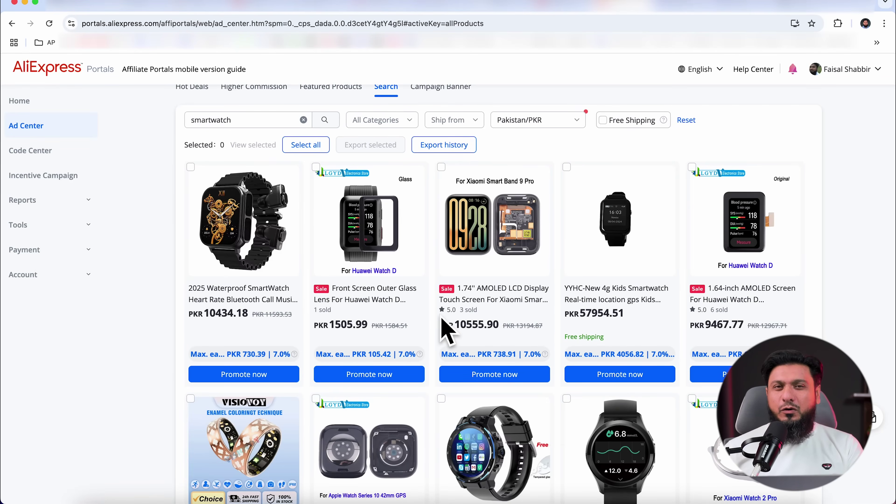
scroll(236, 279, "up", 2)
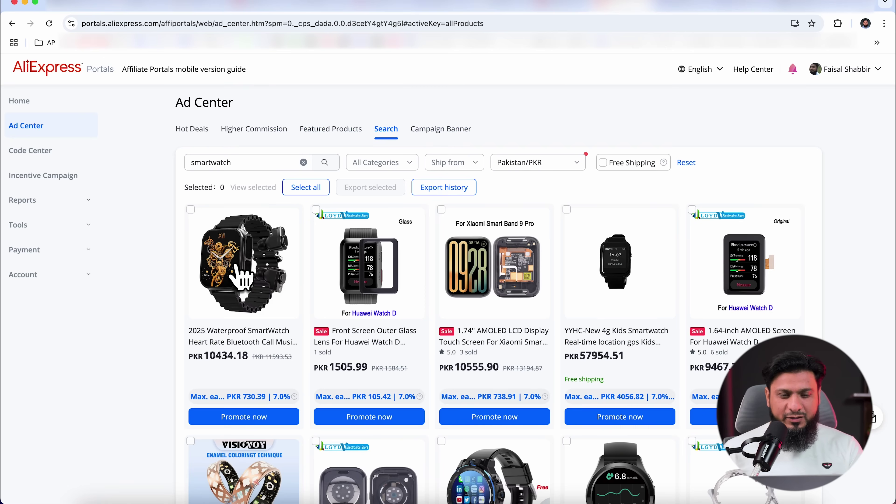
Open three smartwatch product pages in new tabs, including the Xiaomi Smart Band 9 Pro screen
left_click(236, 267)
left_click(584, 7)
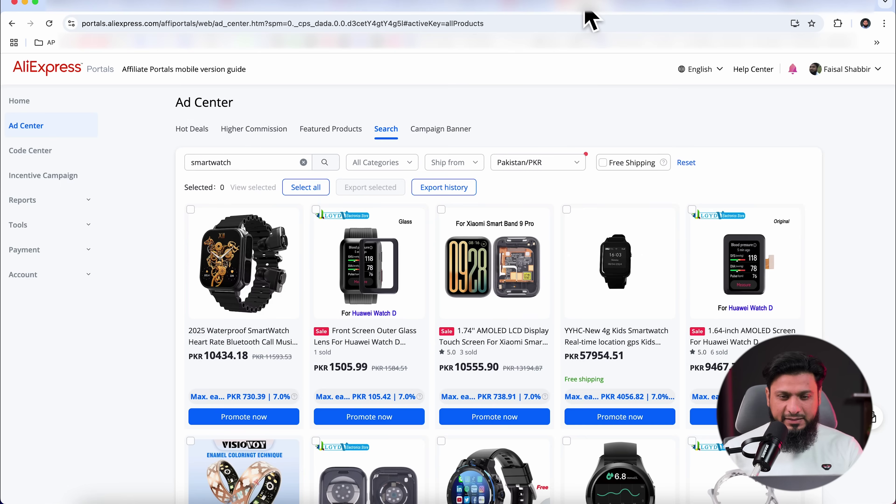
scroll(540, 176, "down", 3)
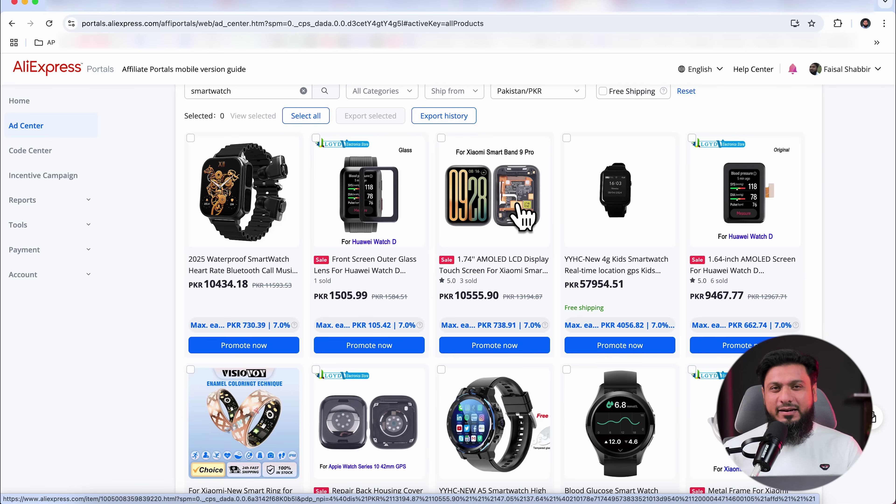
left_click(497, 208)
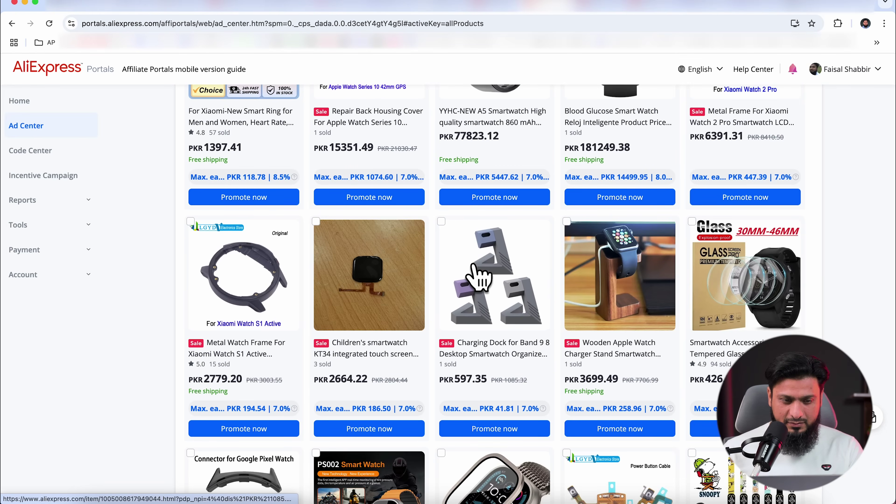
scroll(476, 277, "down", 10)
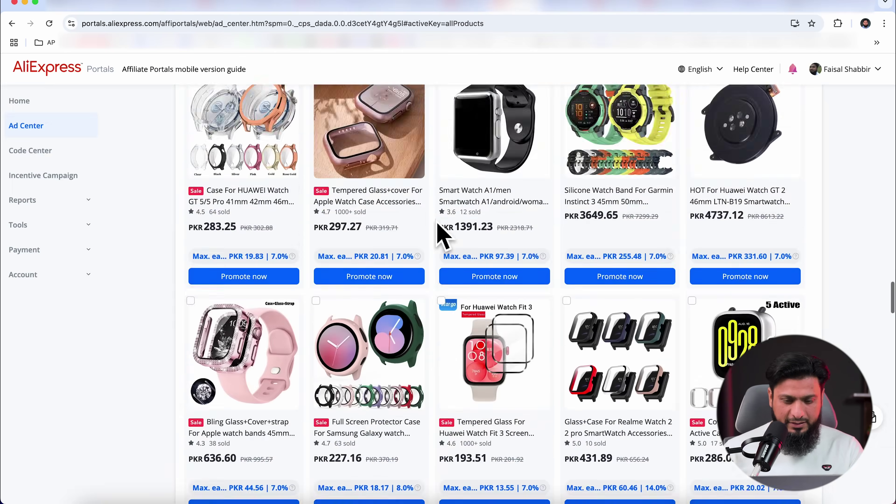
scroll(441, 235, "down", 10)
left_click(599, 170)
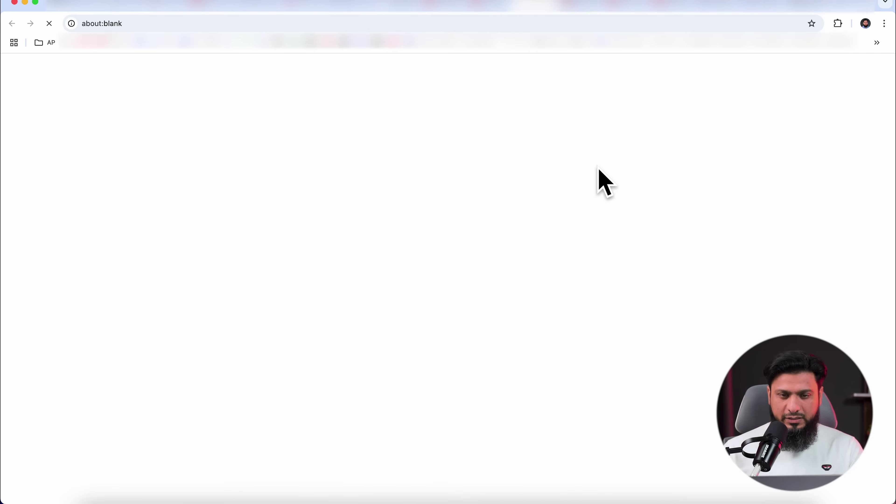
Check the opened product pages and view the TPU cover's Click & Buy promotion link
left_click(607, 7)
left_click(508, 7)
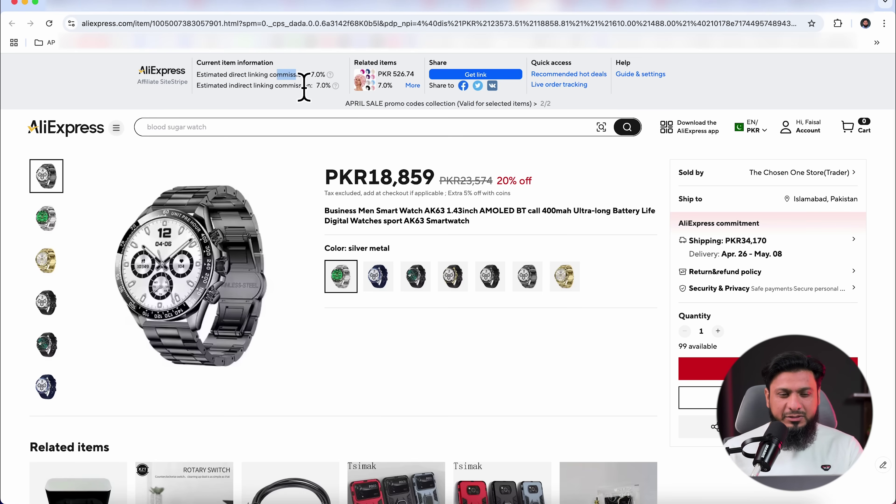
left_click(482, 78)
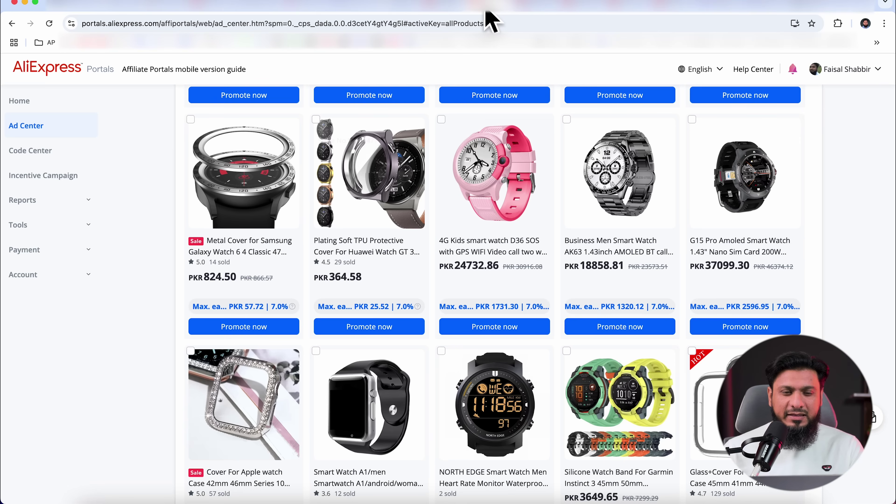
left_click(368, 327)
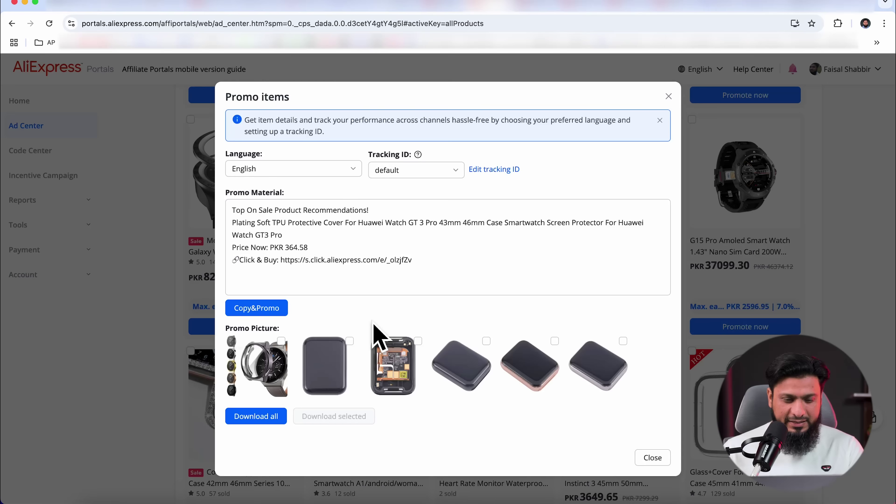
left_click_drag(287, 270, 365, 276)
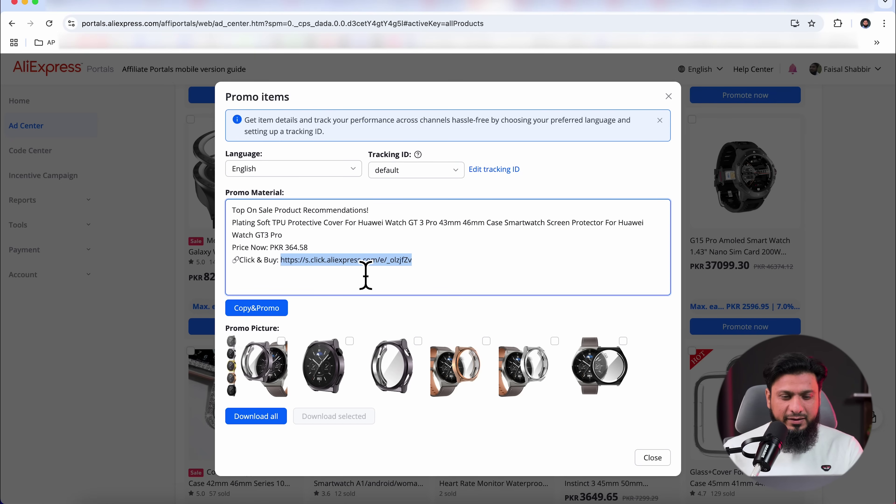
left_click(668, 96)
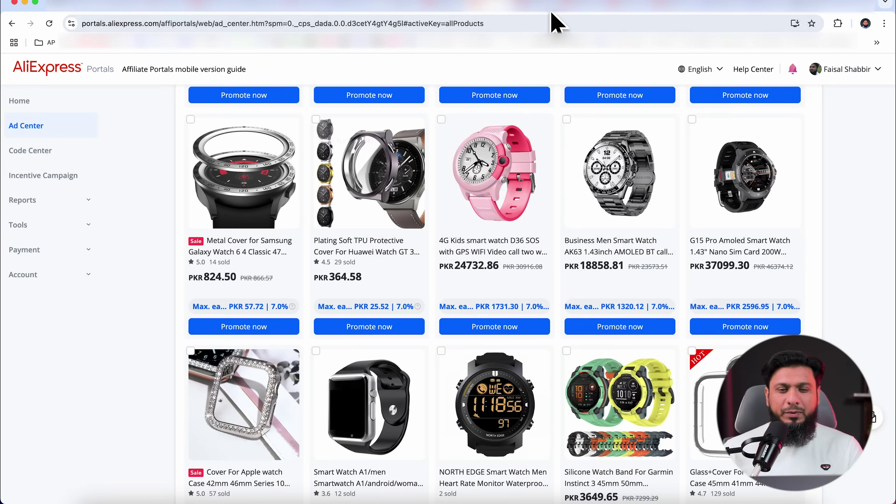
Generate and copy the affiliate tracking link for the AK63 watch
left_click(547, 5)
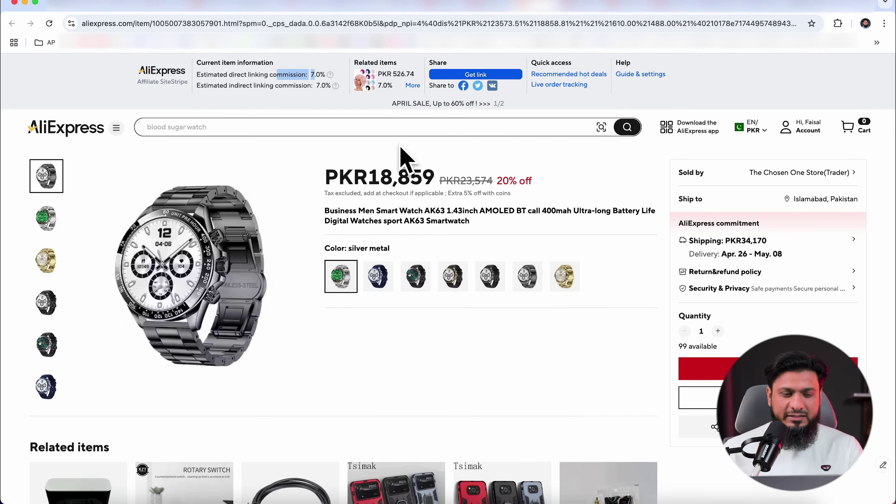
left_click(480, 77)
left_click(533, 165)
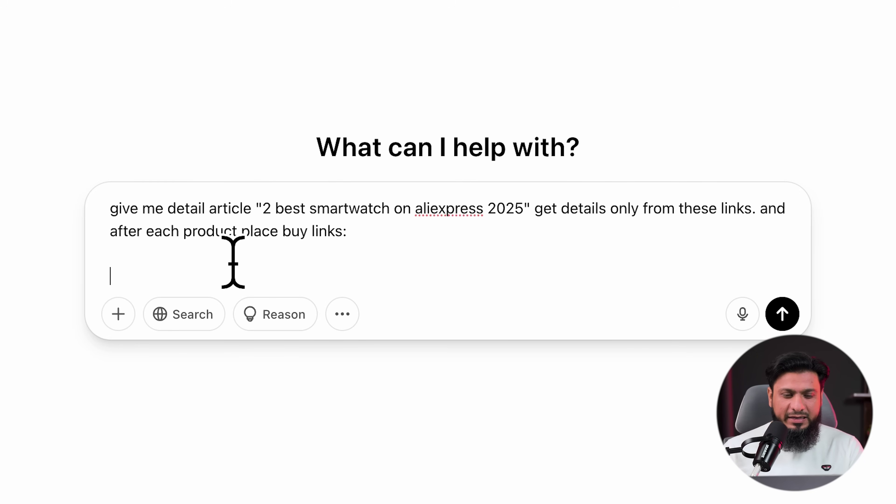
Change the prompt title to '4 best smartwatch on aliexpress in 2025'
double_click(266, 208)
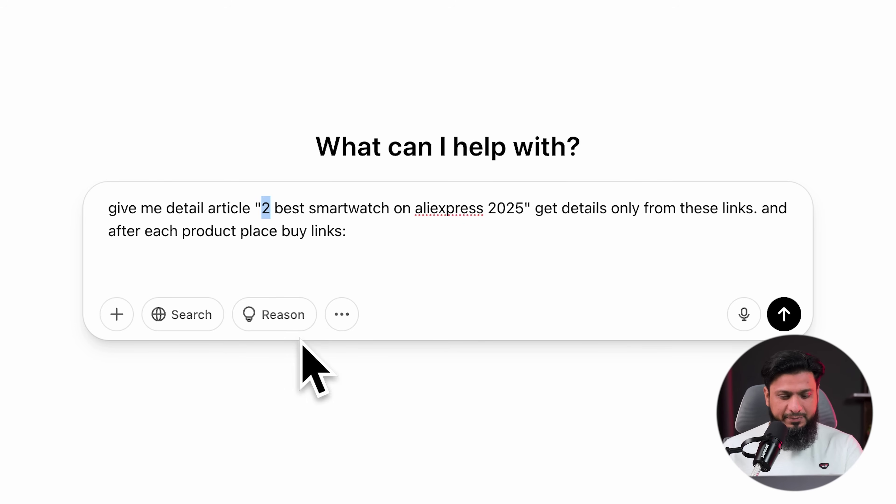
type("4")
left_click(488, 210)
type("in")
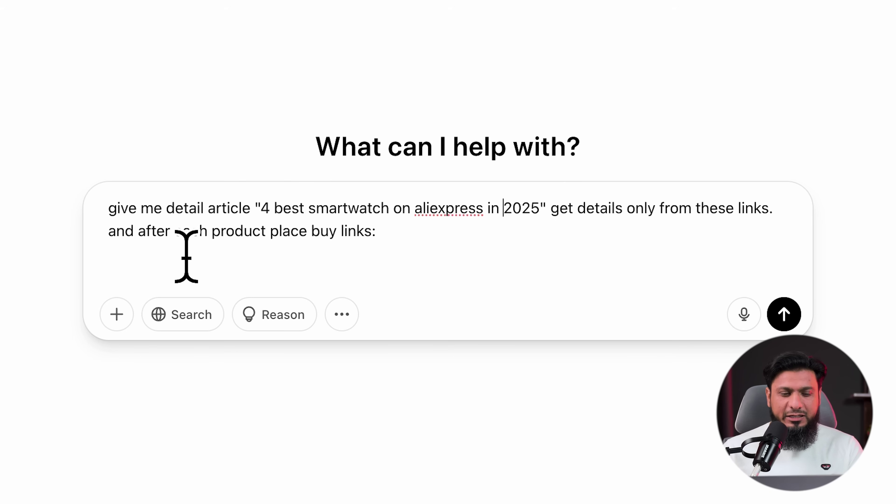
Paste the first three affiliate links, including the H8 bracelet and Xiaomi screen, into the prompt
left_click(392, 279)
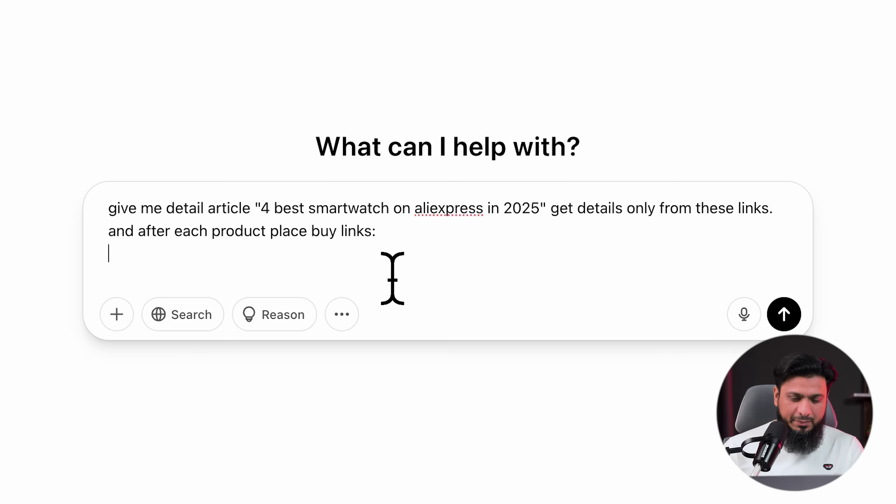
key("ctrl+v")
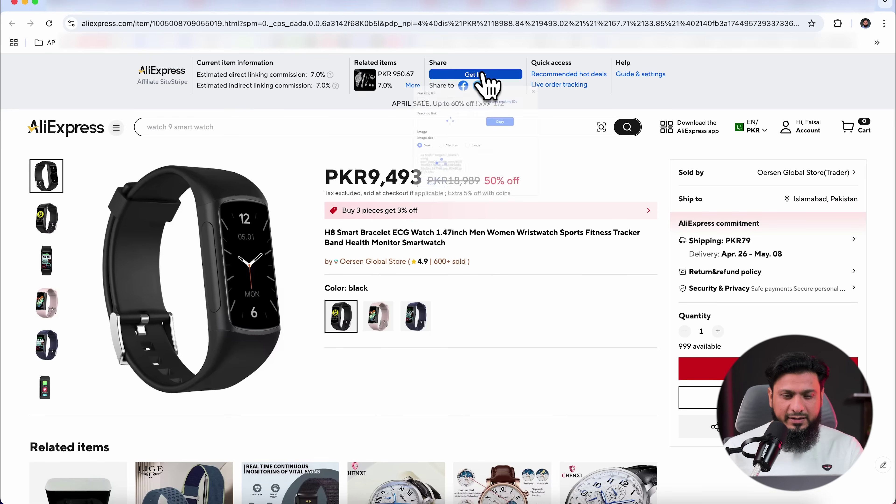
left_click(486, 84)
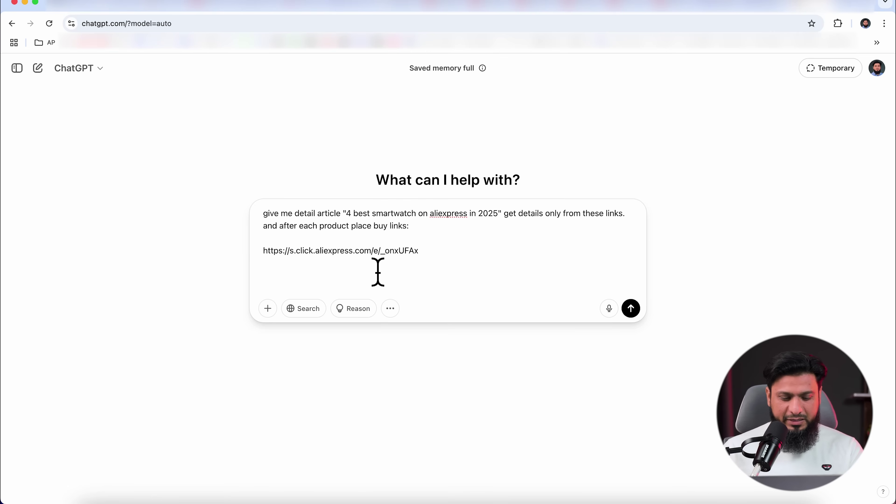
key("cmd+v")
key("Return")
key("Return")
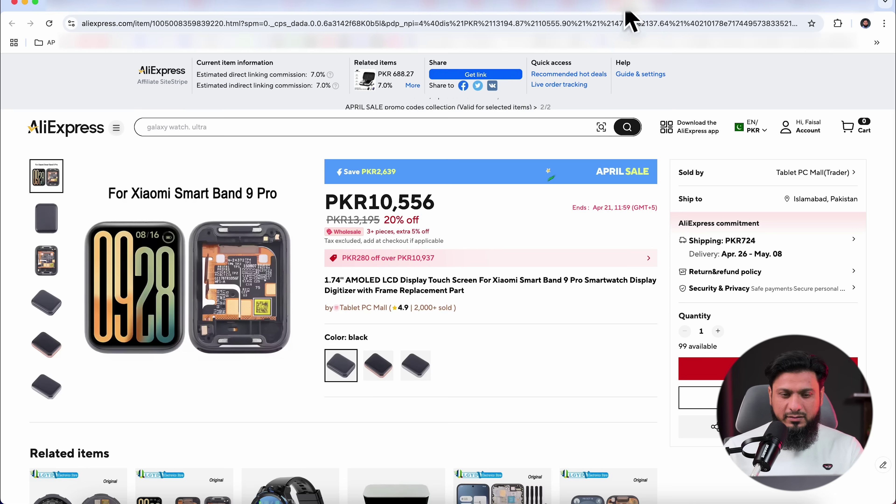
left_click(486, 75)
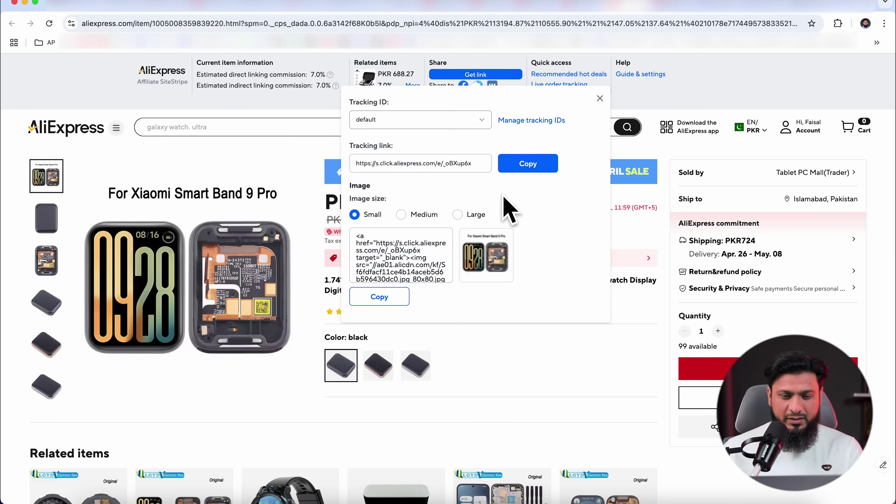
left_click(526, 165)
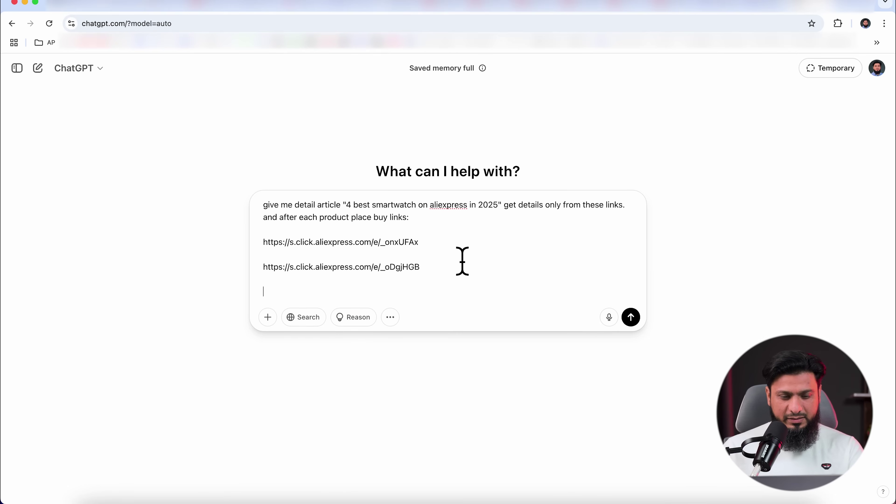
key("cmd+v")
key("Return")
key("Return")
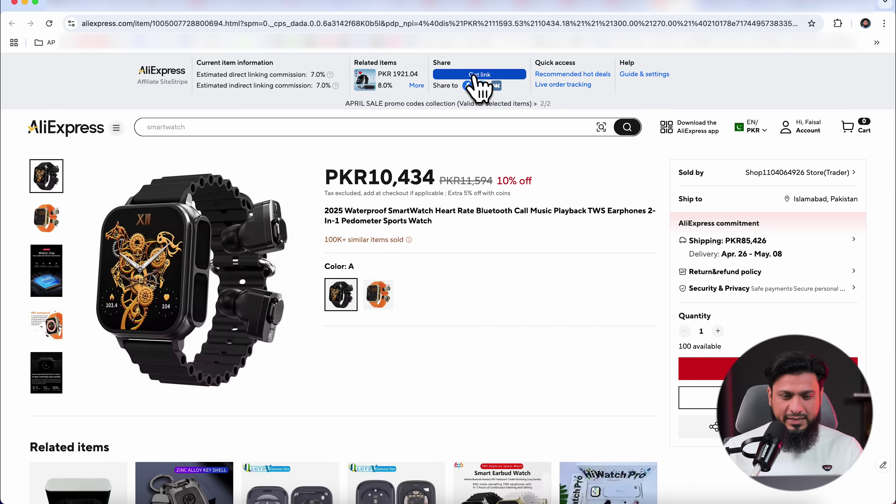
Add the fourth product's affiliate link and send the article request
left_click(478, 83)
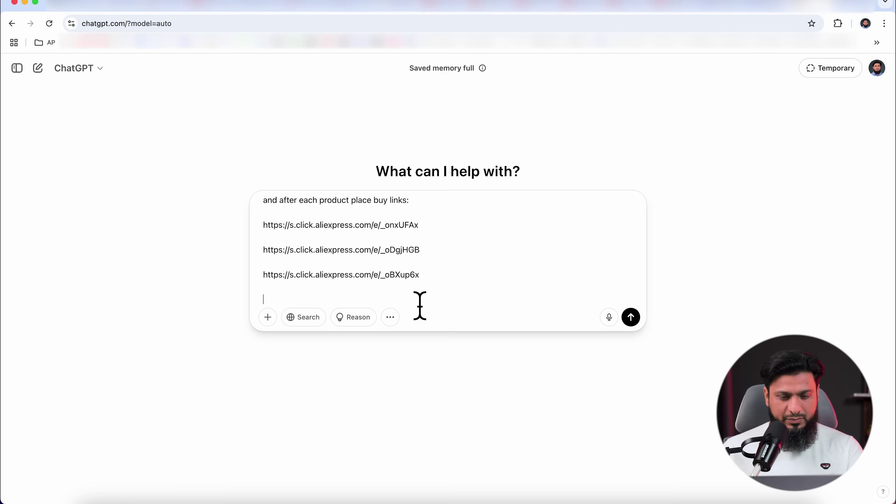
key("shift+Up")
key("shift+Up")
key("shift+Up")
key("shift+Up")
key("shift+Up")
left_click(325, 260)
scroll(273, 253, "down", 1)
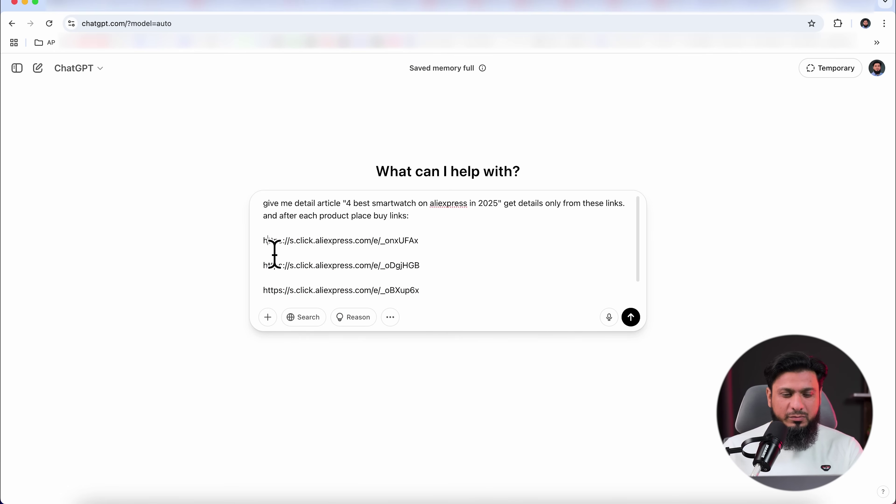
key("Return")
key("super+v")
left_click_drag(269, 216, 435, 300)
scroll(498, 254, "up", 2)
left_click_drag(429, 232, 252, 221)
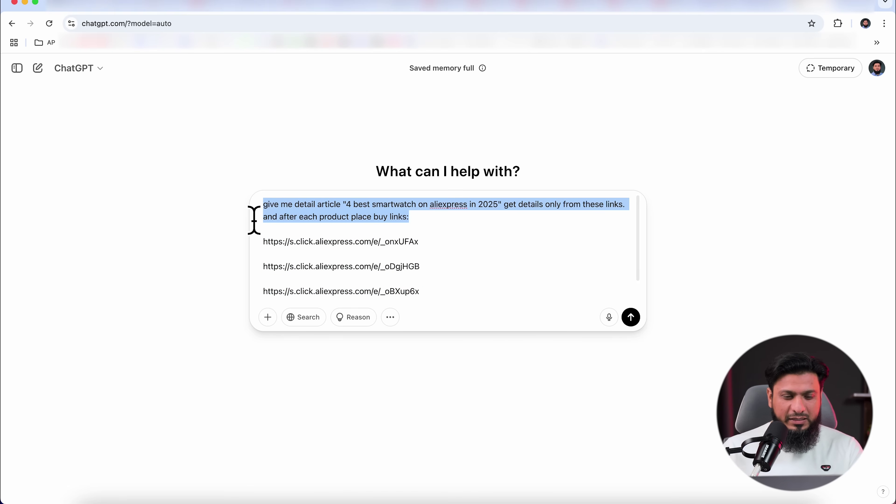
left_click(631, 317)
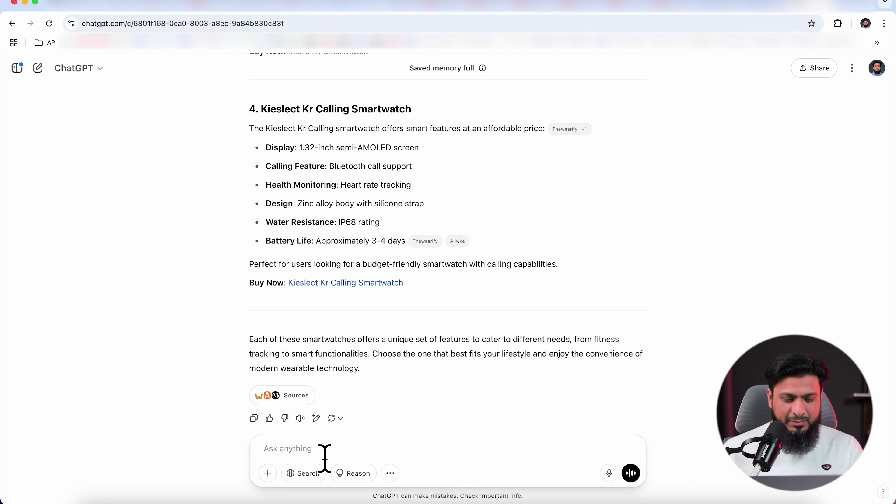
Ask ChatGPT to add an intro, pros and cons, and a conclusion to the article
type("again with pros and cons also cuncl")
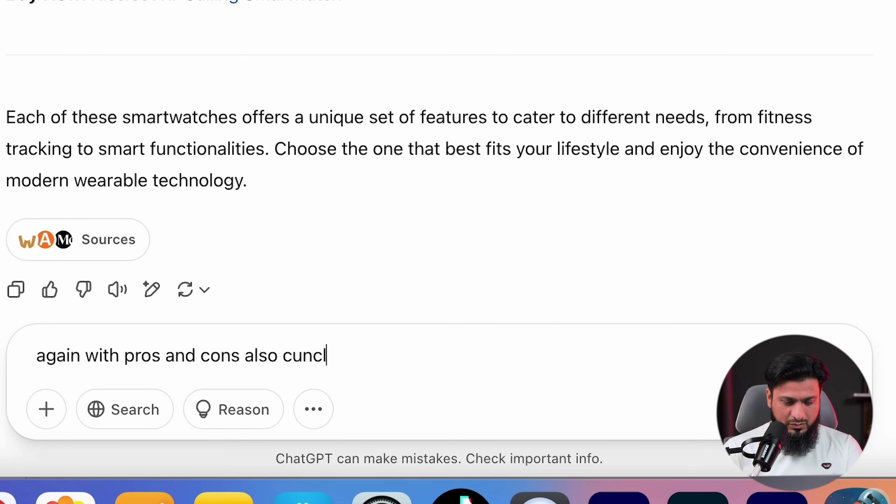
type("usion and in starting give some combine de")
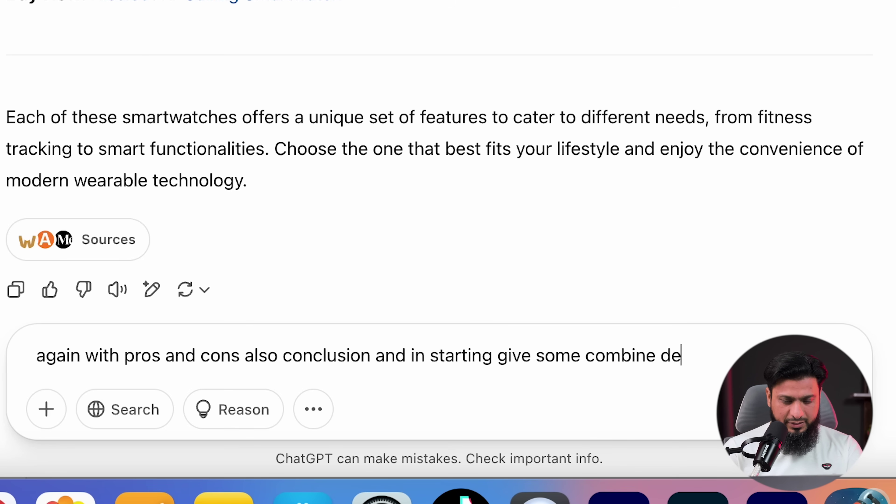
type("tail")
key("Return")
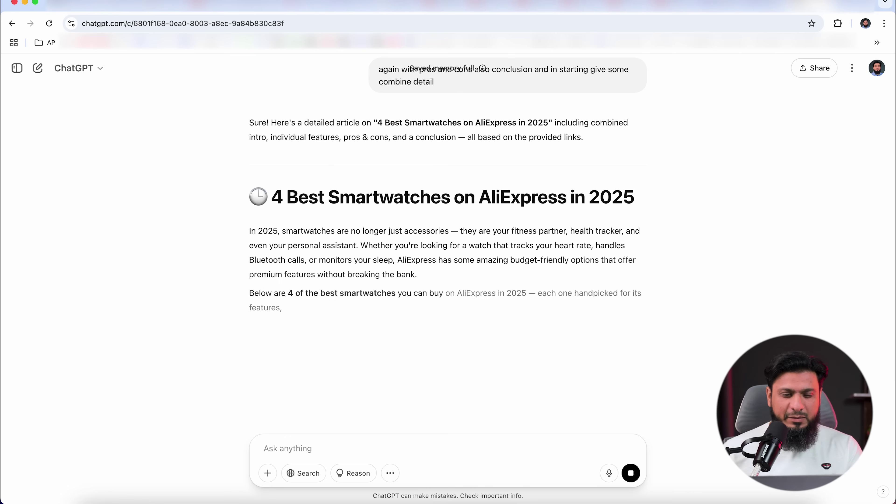
Read the reworked article through its conclusion, then glance at the alimshake shoe-store tab
scroll(358, 310, "down", 3)
left_click_drag(250, 146, 406, 220)
scroll(400, 230, "down", 4)
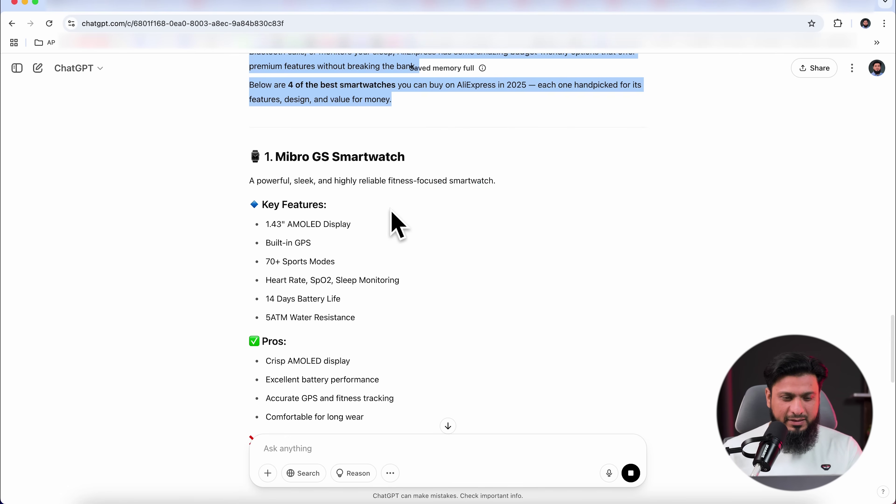
scroll(275, 169, "down", 9)
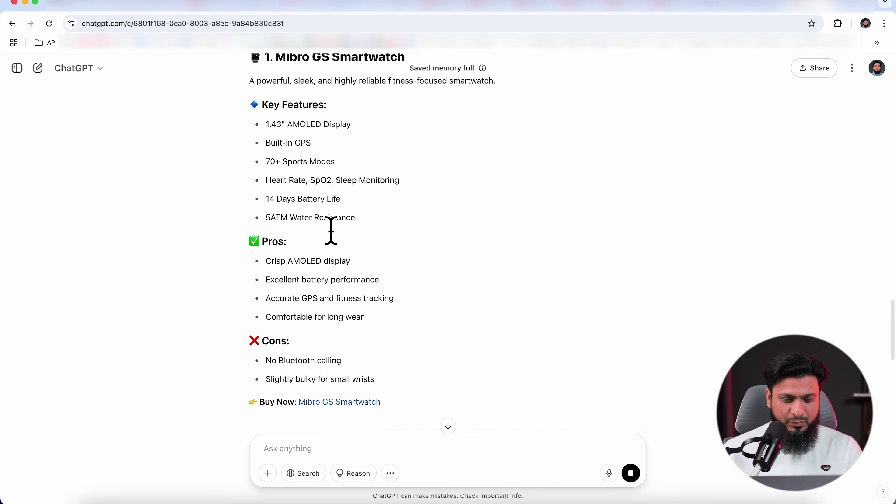
scroll(325, 218, "down", 20)
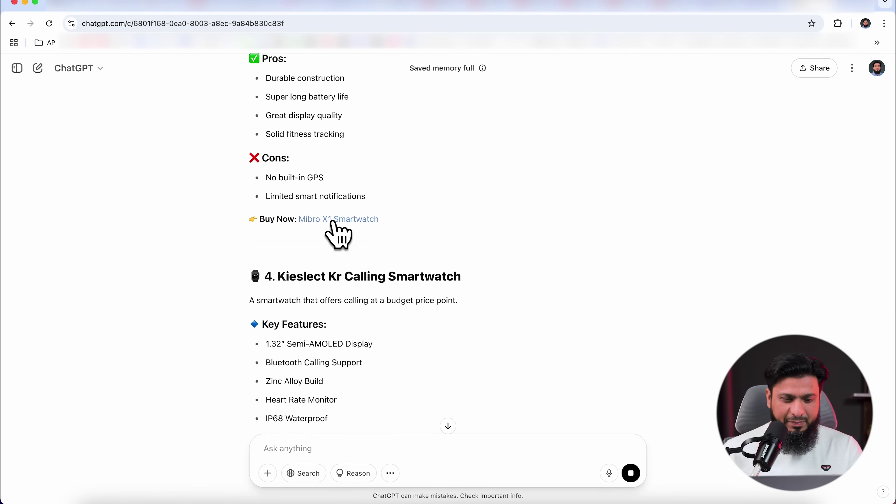
scroll(333, 226, "down", 15)
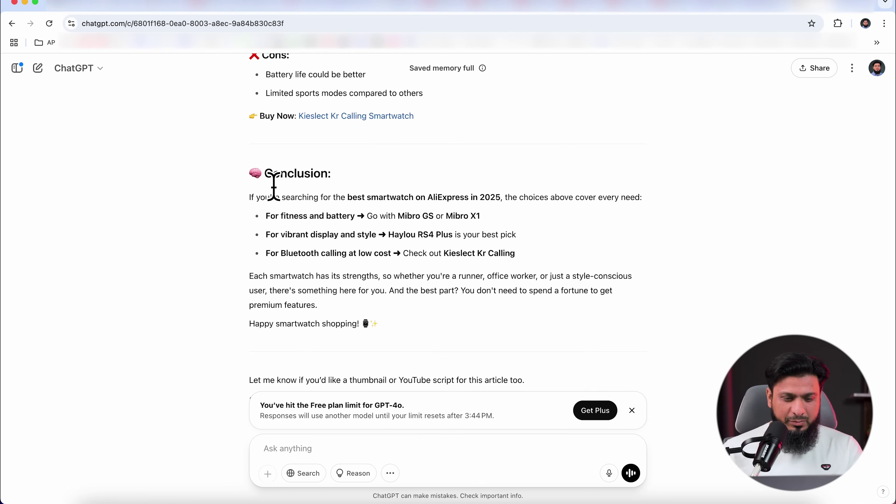
left_click_drag(265, 174, 466, 242)
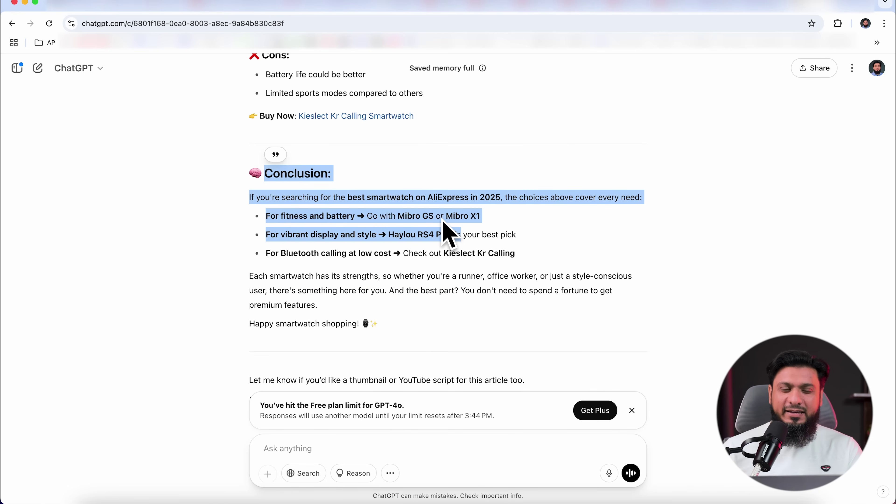
left_click(314, 6)
left_click(278, 6)
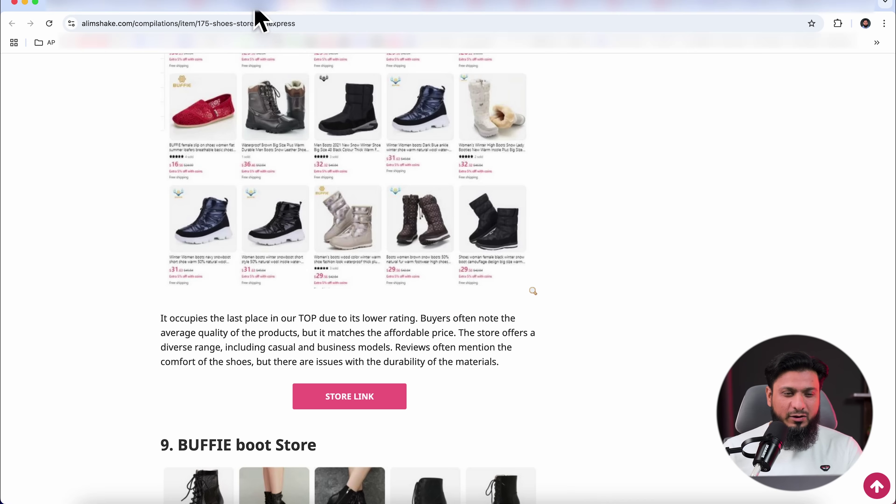
Bring up Hostinger's managed WordPress plans, from Rs. 299/mo Single to Cloud Startup, via Claim deal
left_click(253, 8)
left_click(208, 7)
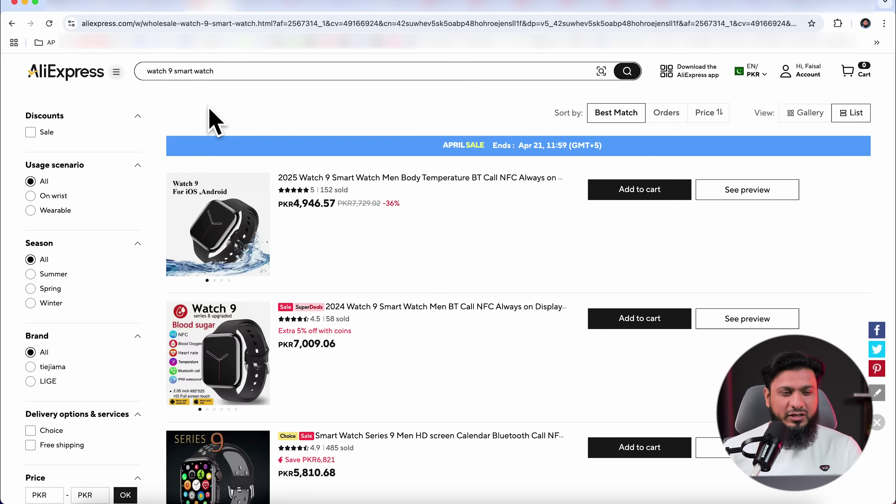
left_click(226, 23)
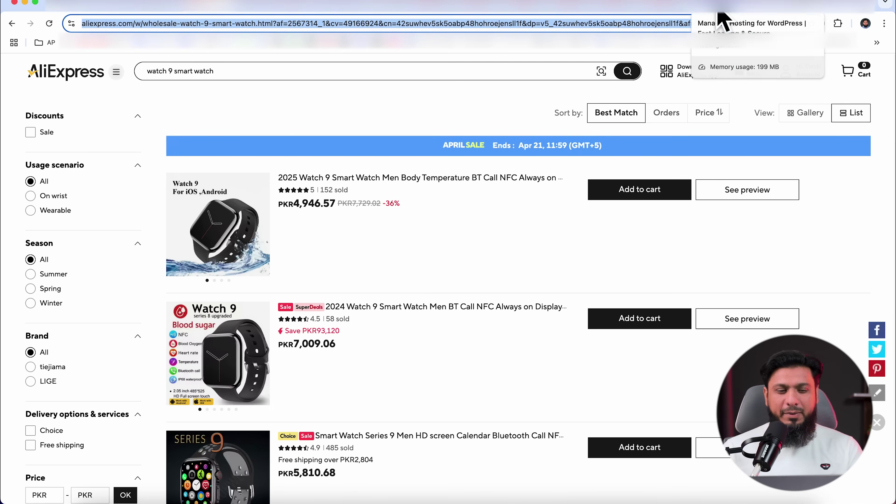
left_click(721, 20)
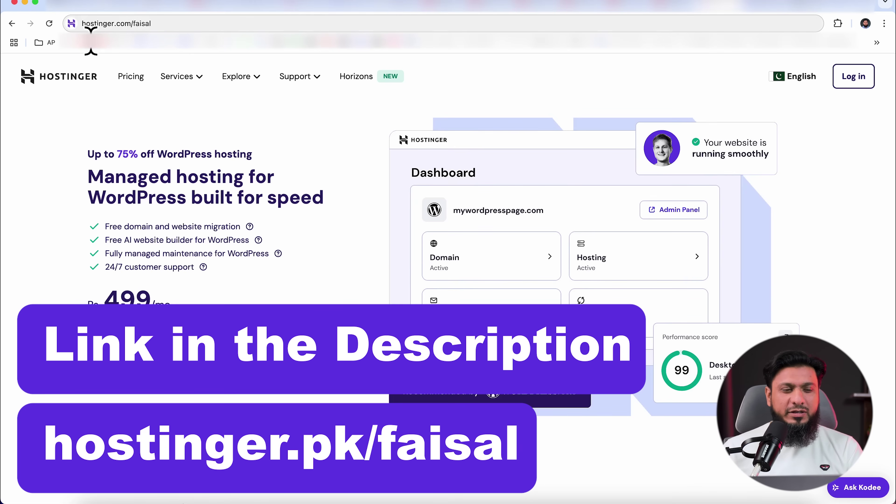
left_click(140, 402)
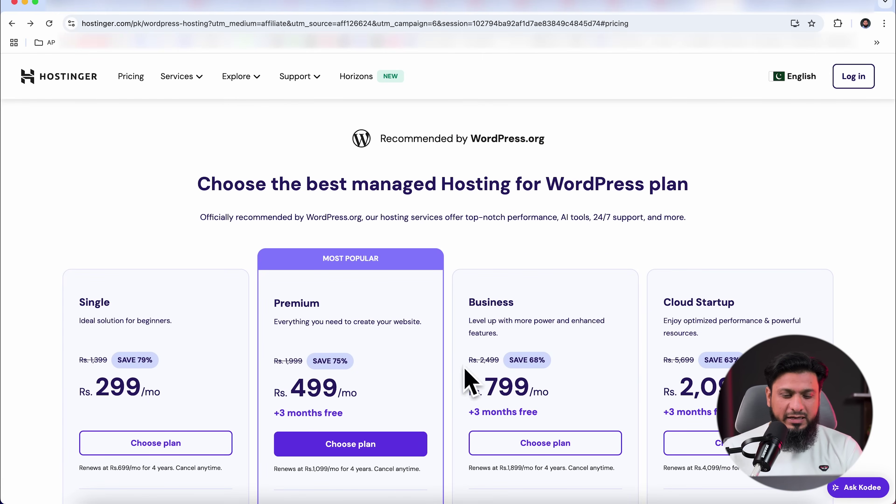
Choose the Premium plan and compare billing periods, settling on 48 months at Rs.499.00/month
left_click(347, 447)
left_click(229, 349)
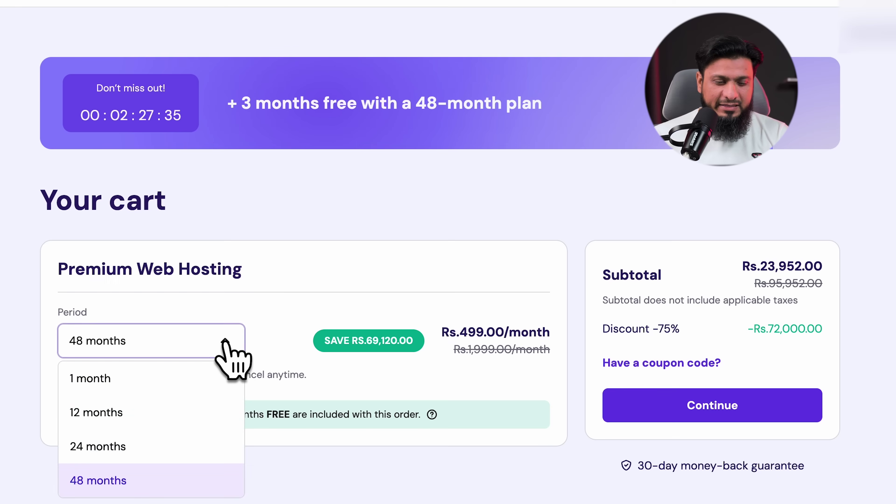
left_click_drag(445, 338, 540, 350)
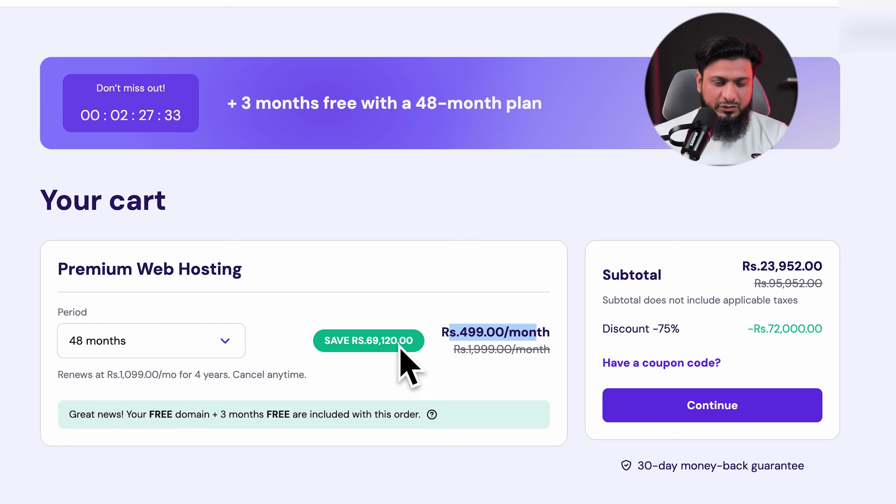
left_click(212, 348)
left_click(132, 410)
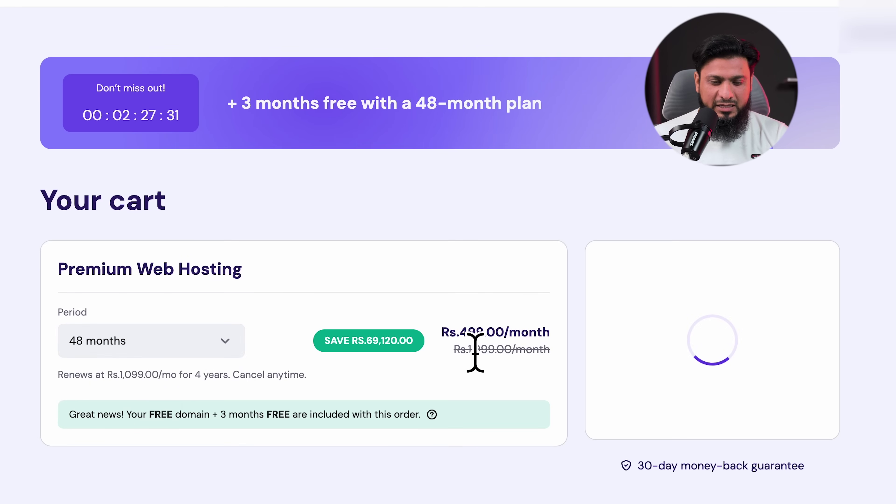
left_click_drag(448, 335, 543, 335)
left_click(233, 351)
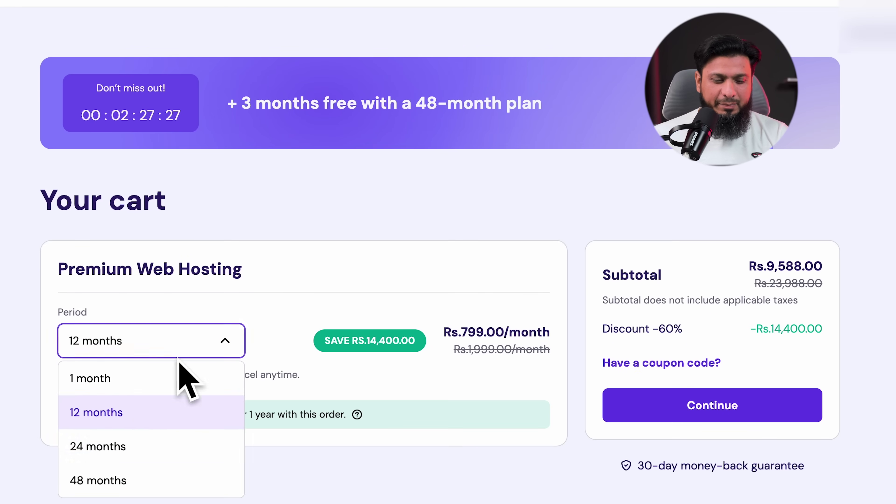
left_click(116, 480)
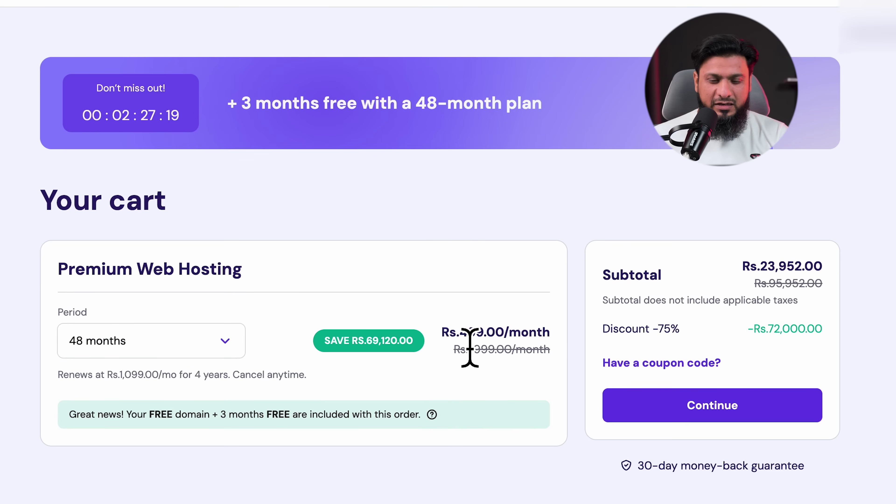
left_click_drag(458, 334, 546, 348)
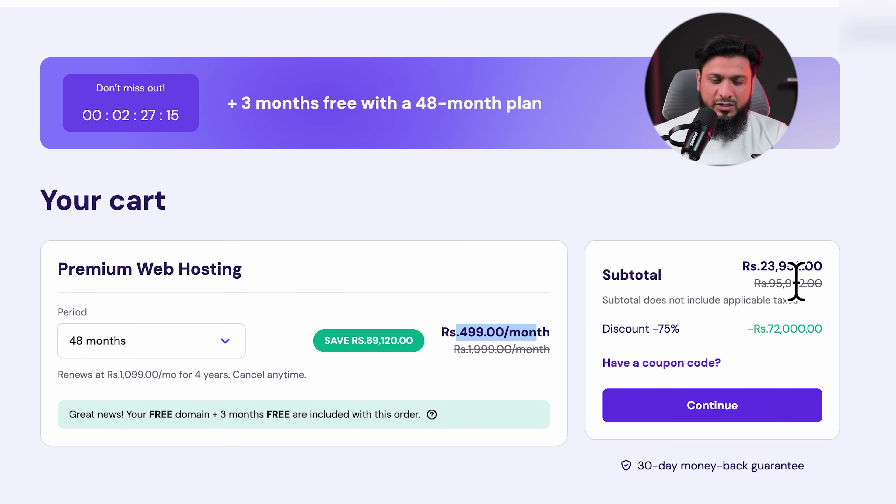
Apply the 10% coupon and continue to checkout with the Rs.21,556.80 total
left_click(660, 364)
left_click(663, 432)
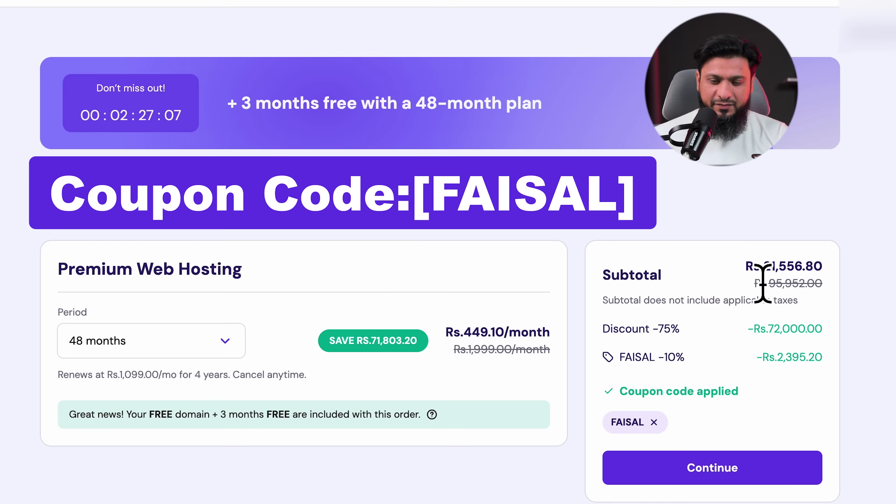
left_click_drag(754, 270, 828, 281)
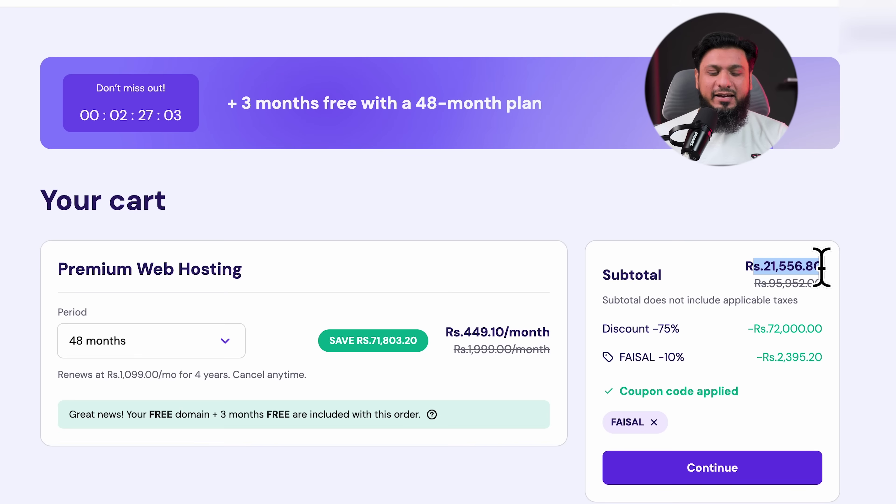
left_click_drag(100, 432, 352, 429)
left_click_drag(222, 427, 393, 424)
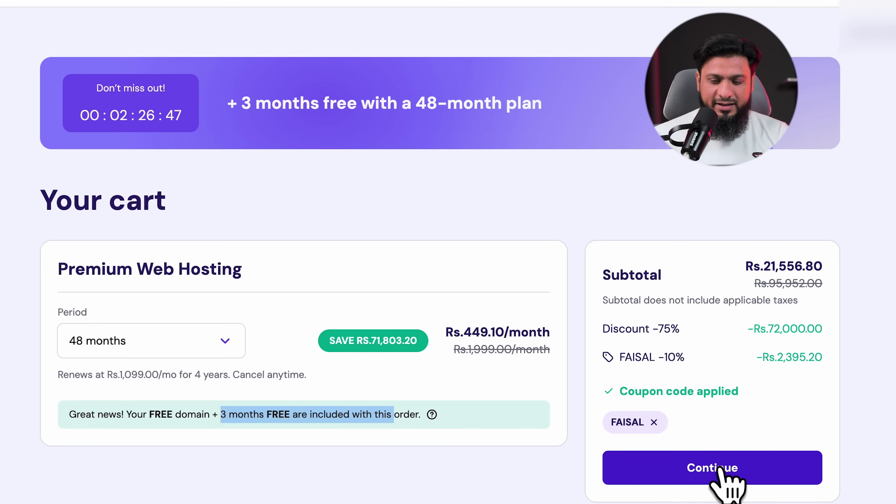
left_click(730, 478)
scroll(386, 212, "down", 2)
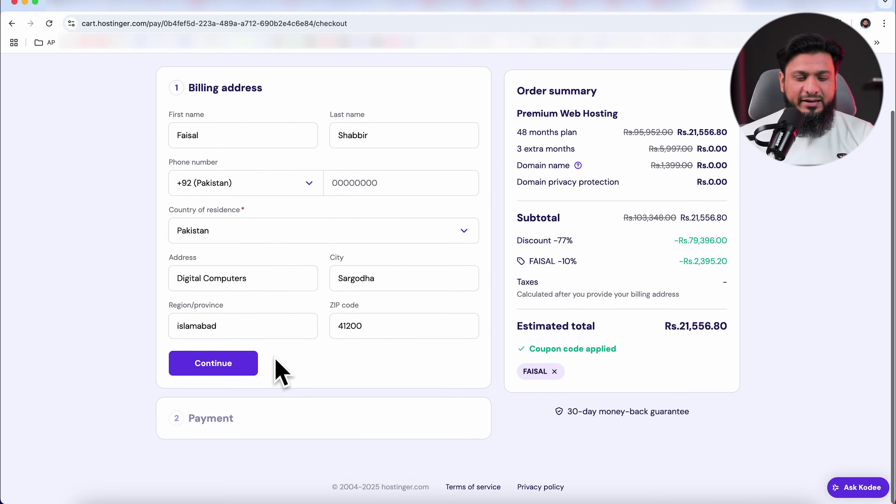
Confirm the billing address and move on through payment to the WordPress admin setup
left_click(232, 367)
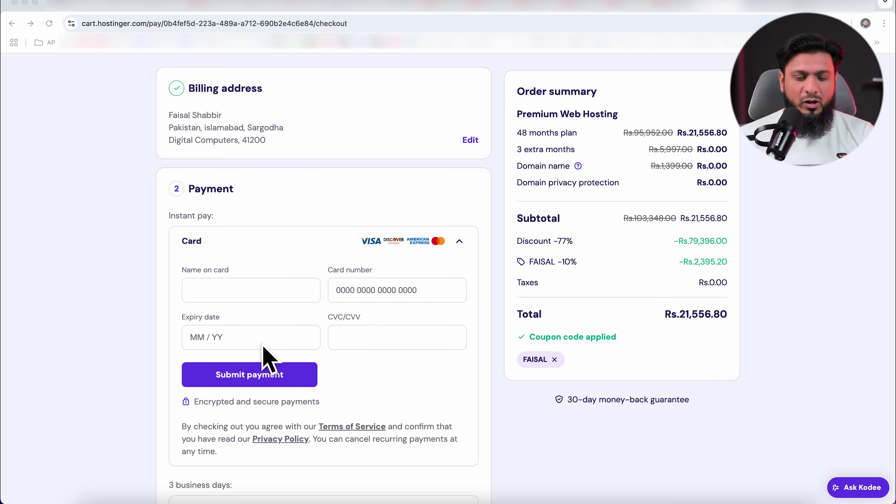
scroll(264, 348, "down", 5)
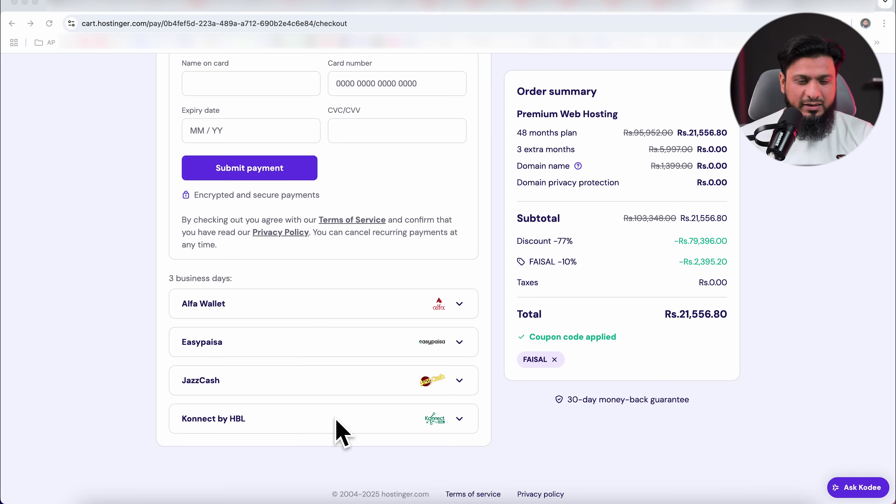
scroll(337, 405, "up", 6)
scroll(205, 356, "down", 2)
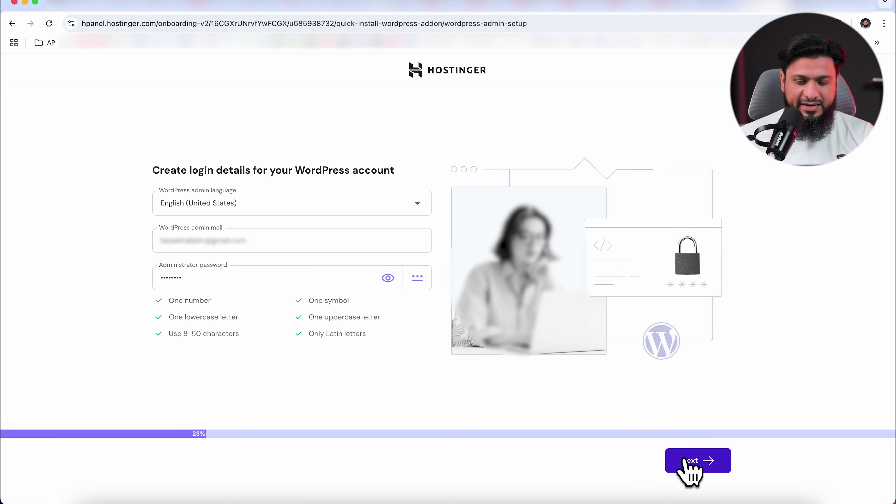
Submit the WordPress login, skip Business/Online Store templates for a blank site, and install it
left_click(690, 462)
left_click(237, 144)
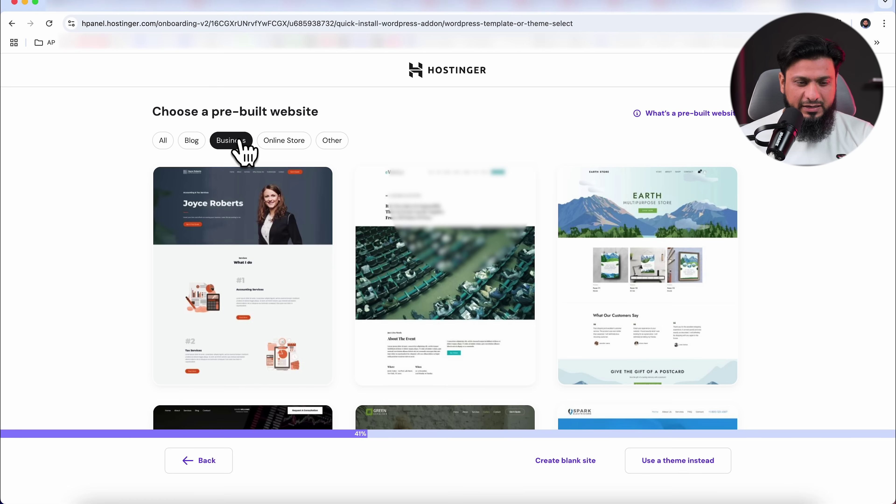
left_click(277, 145)
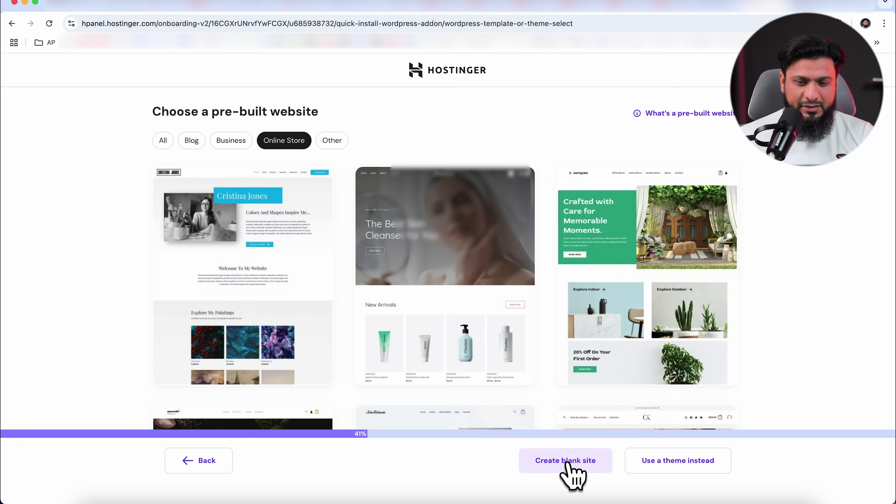
left_click(567, 462)
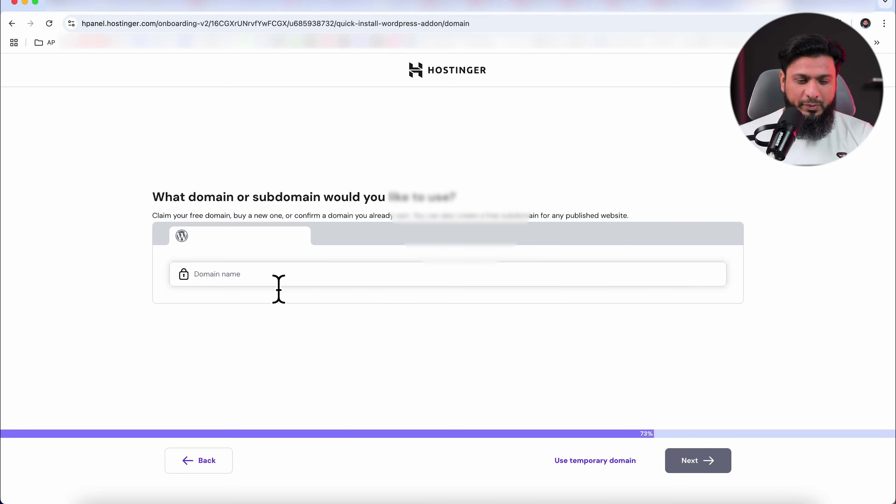
left_click(702, 463)
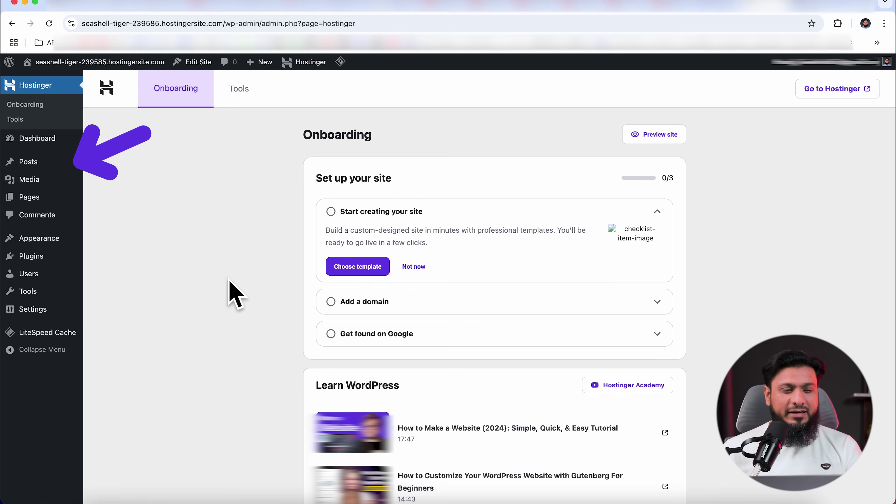
Start a new post titled '4 Best Smartwatches on AliExpress in 2025' without the emoji
mouse_move(53, 163)
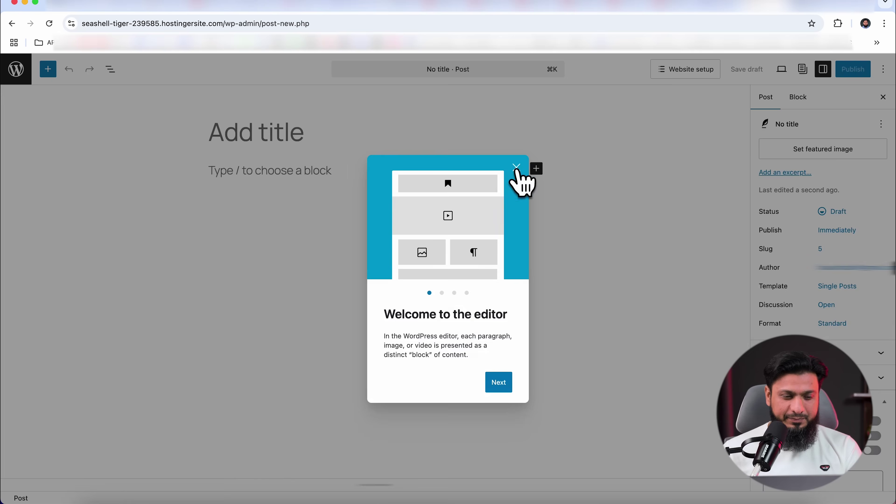
left_click(515, 173)
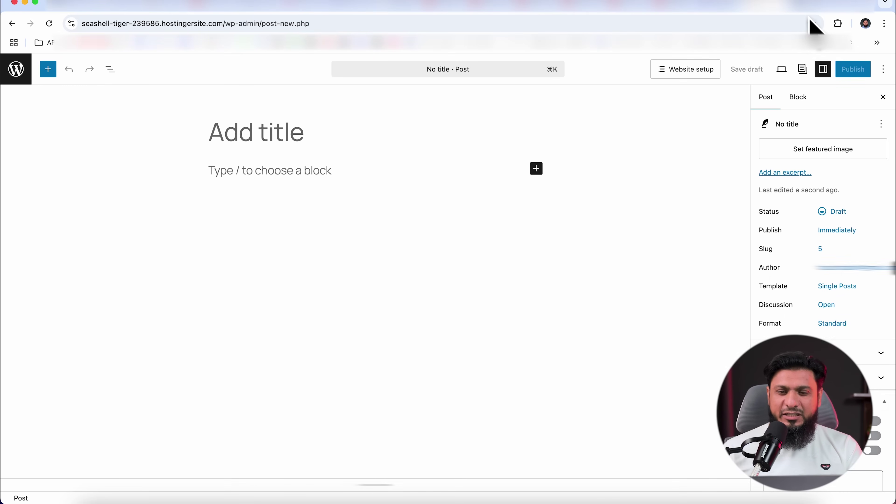
left_click(811, 7)
scroll(533, 137, "up", 15)
scroll(530, 140, "up", 10)
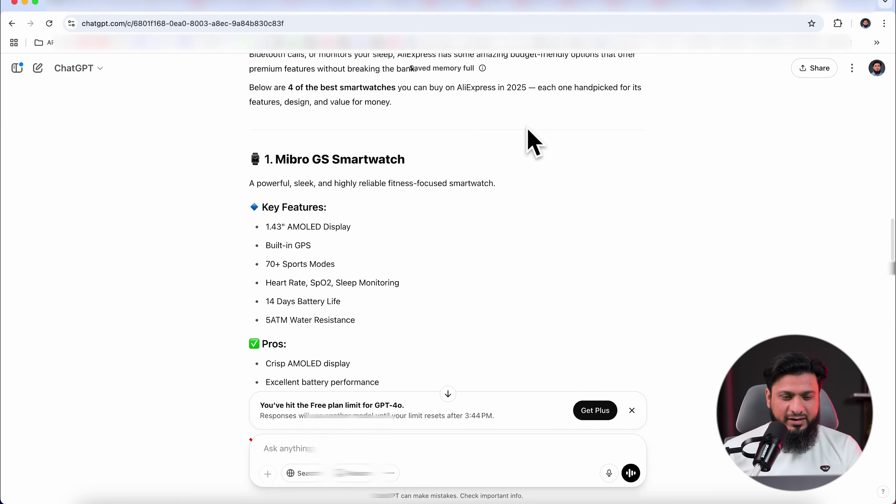
scroll(530, 144, "down", 3)
key("ctrl+shift+Tab")
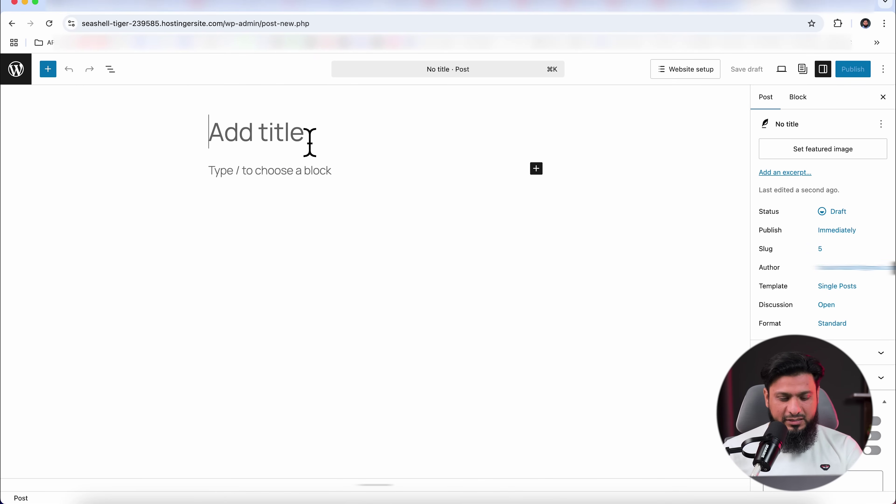
type("🕒 4 Best Smartwatches on AliExpress in 2025")
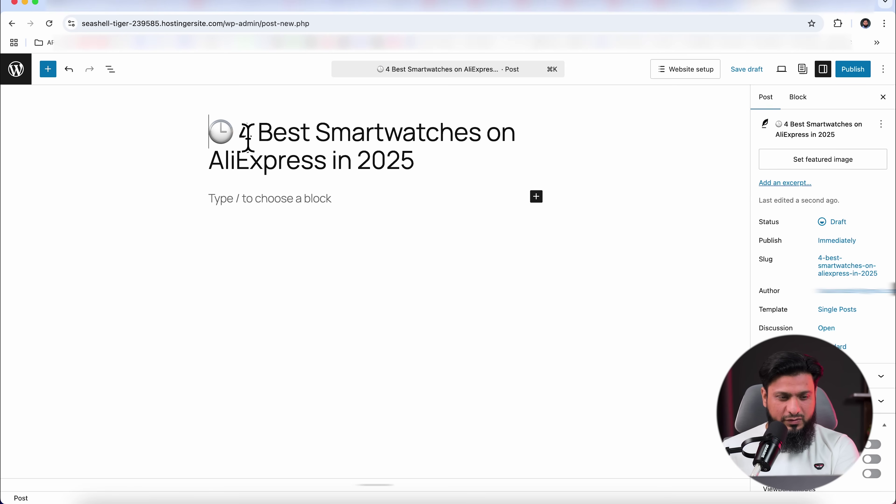
key("BackSpace")
key("BackSpace")
Copy the ChatGPT article body and paste it into the post below the title
key("ctrl+Tab")
scroll(346, 226, "down", 15)
scroll(339, 222, "down", 13)
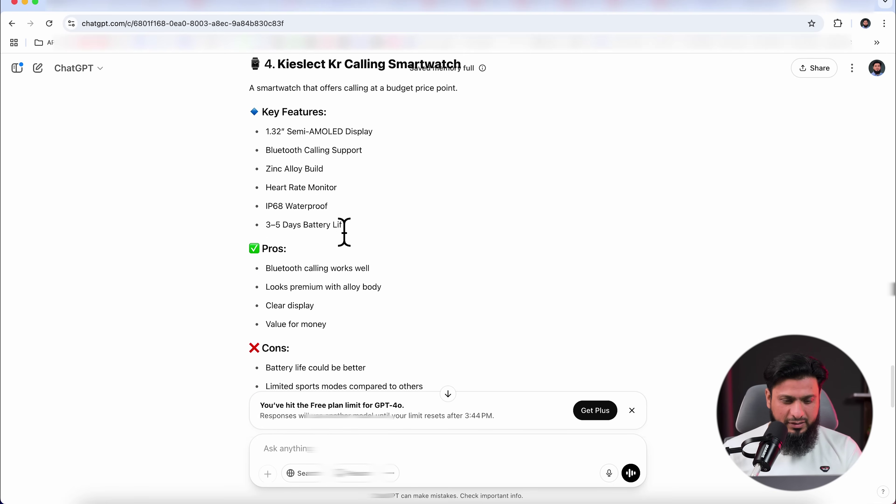
left_click_drag(382, 301, 761, 19)
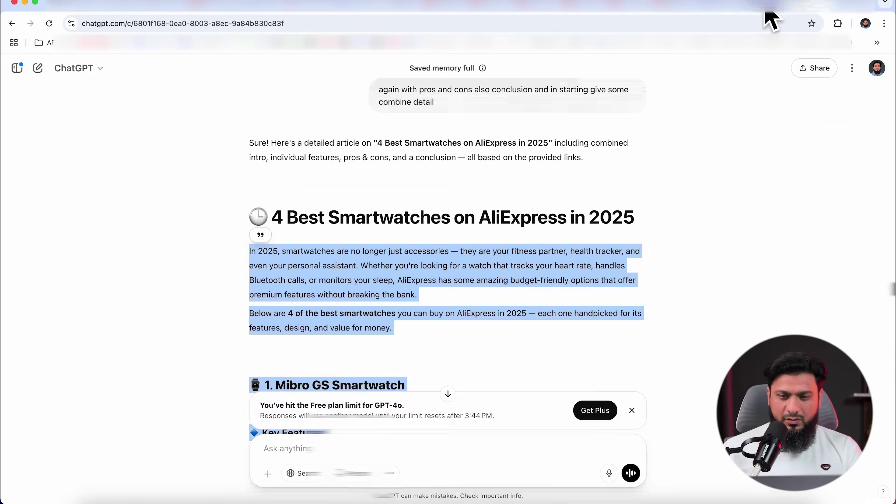
key("ctrl+Tab")
left_click(239, 211)
key("super+v")
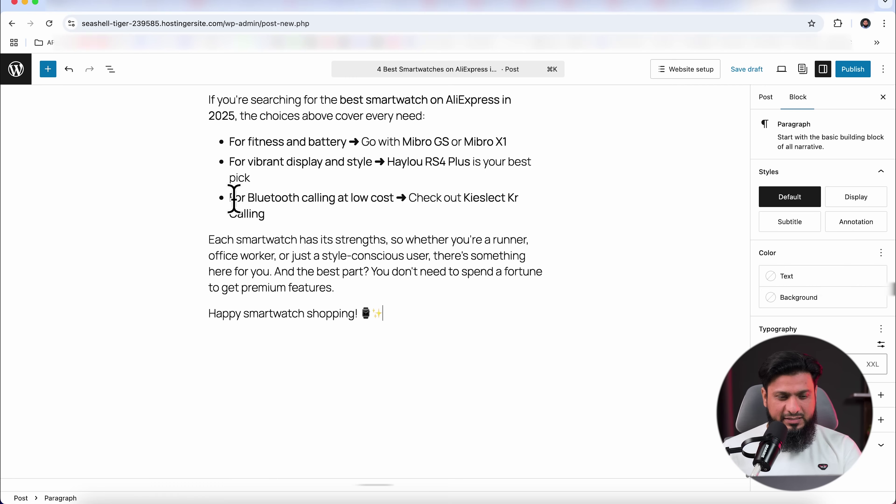
scroll(480, 253, "up", 10)
scroll(476, 254, "up", 15)
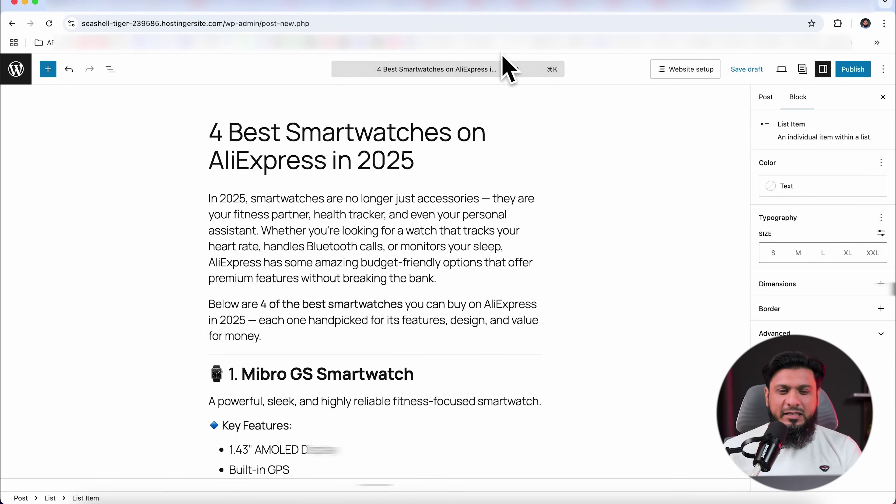
Download large-size images of the steel watch and the band watch from their affiliate links
left_click(490, 11)
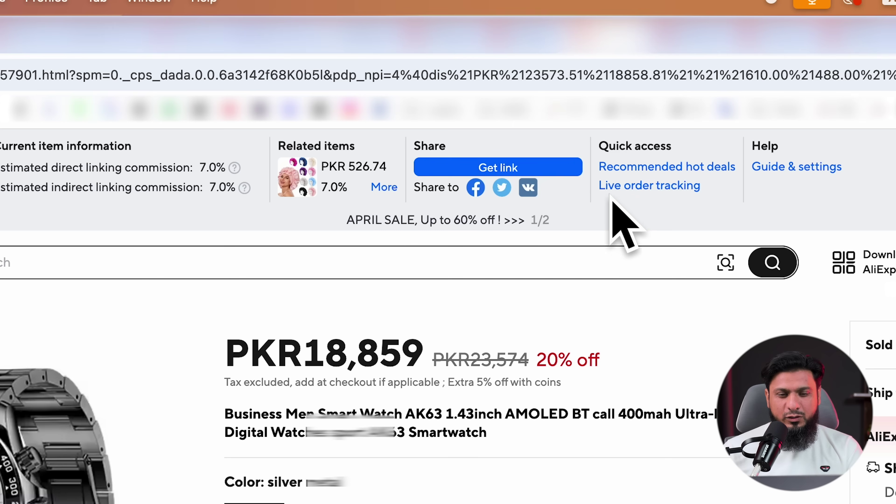
left_click(521, 168)
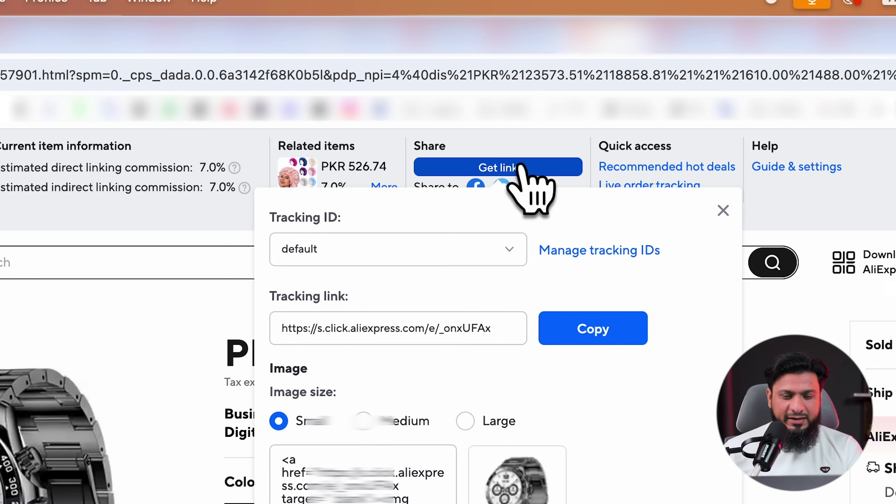
left_click(465, 420)
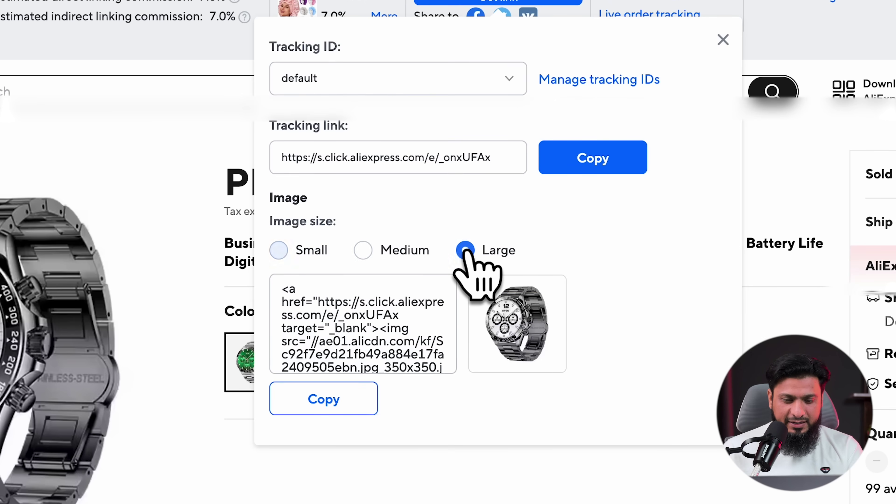
left_click(516, 340)
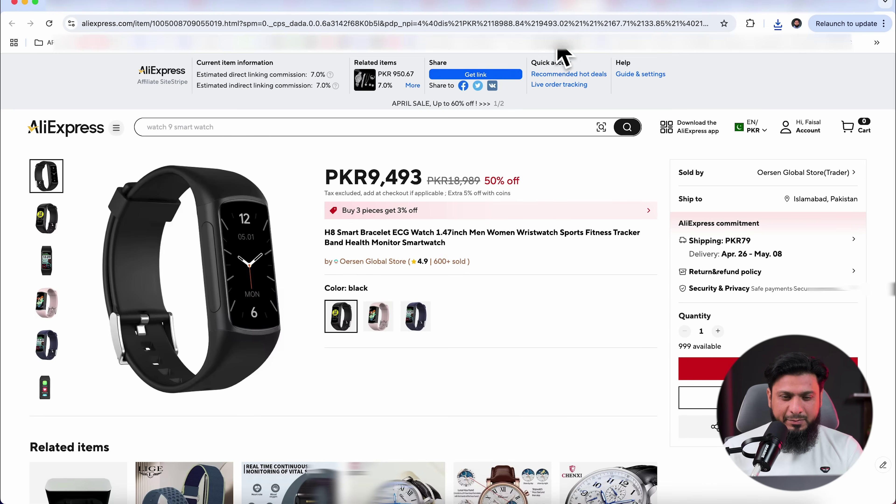
left_click(479, 75)
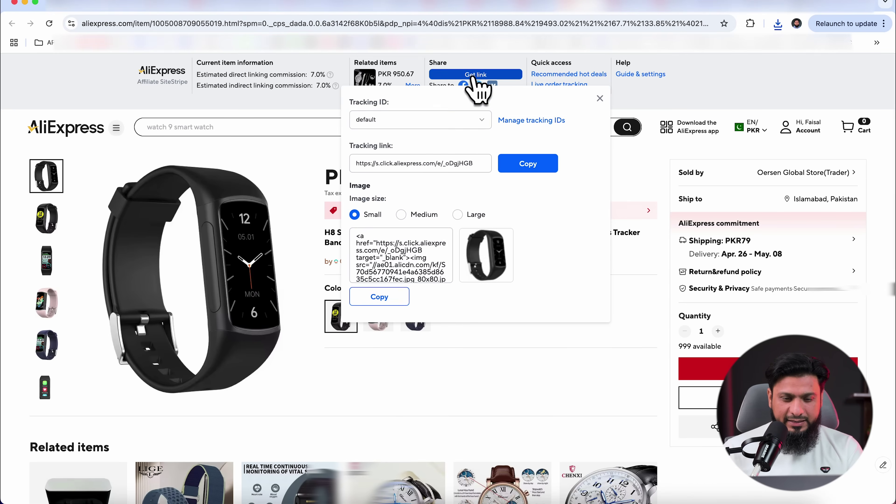
left_click(457, 216)
left_click(486, 266)
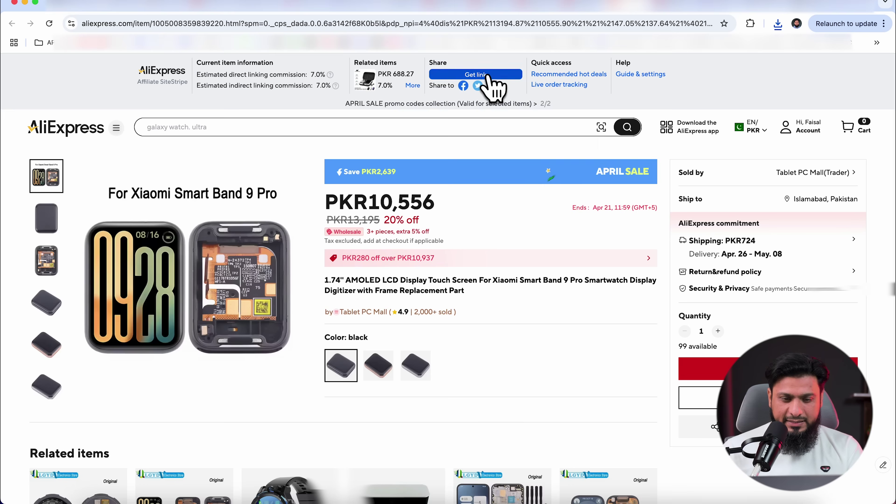
Download the large Xiaomi band image, set large size for the next watch, and return to the product list
left_click(475, 74)
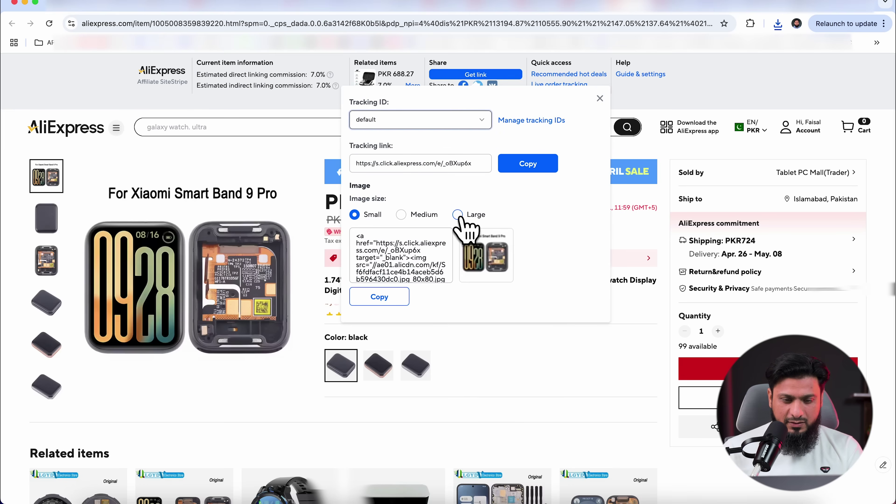
left_click(457, 215)
left_click(486, 266)
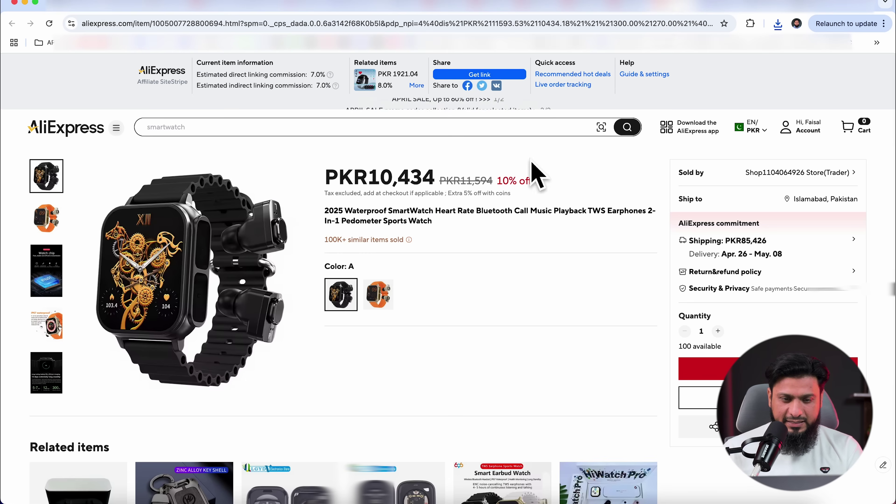
left_click(479, 74)
left_click(480, 216)
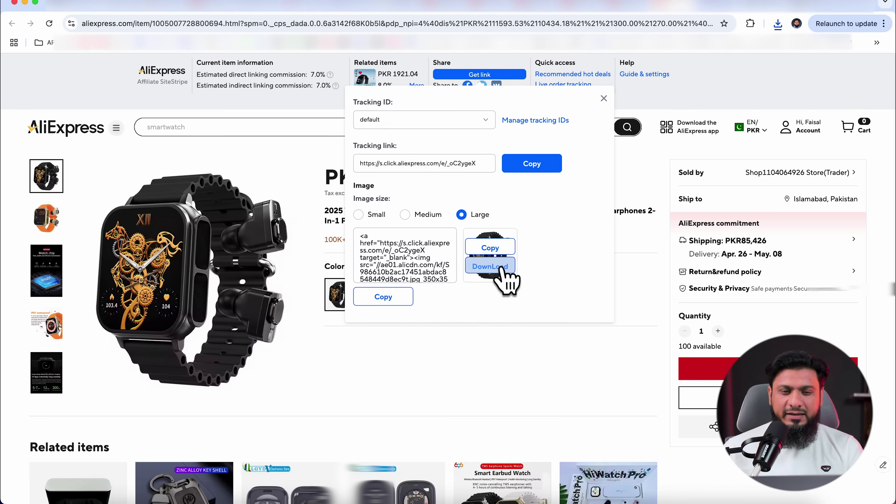
left_click(485, 6)
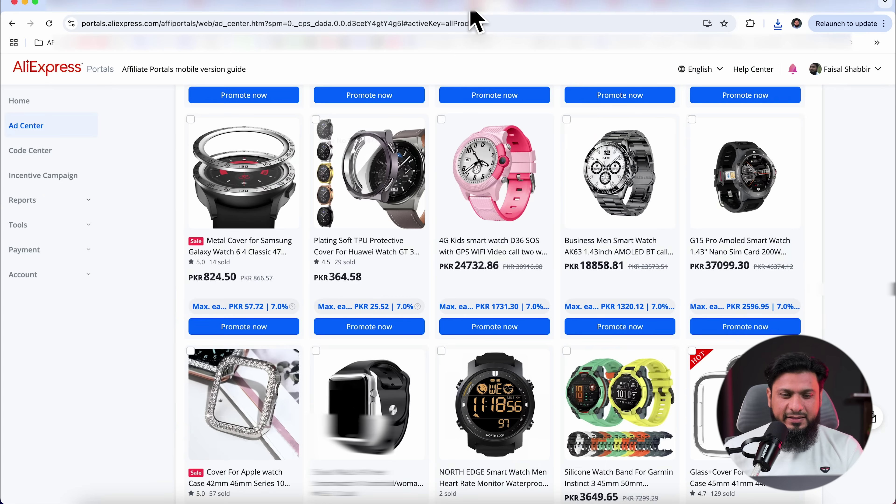
Download two selected promo pictures of the Huawei watch cover
left_click(370, 327)
mouse_move(300, 360)
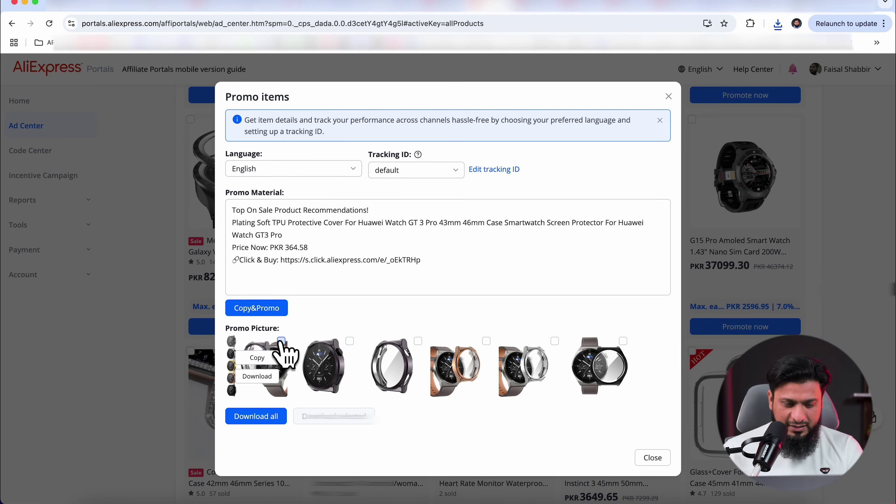
left_click(281, 341)
left_click(350, 341)
left_click(347, 414)
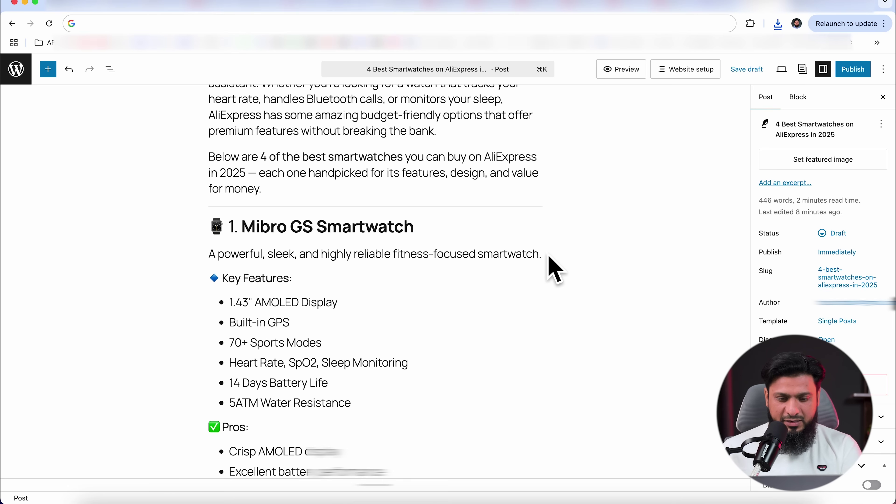
Insert the large steel watch image under the Mibro GS description and enlarge it
left_click(548, 266)
key("Return")
left_click(535, 278)
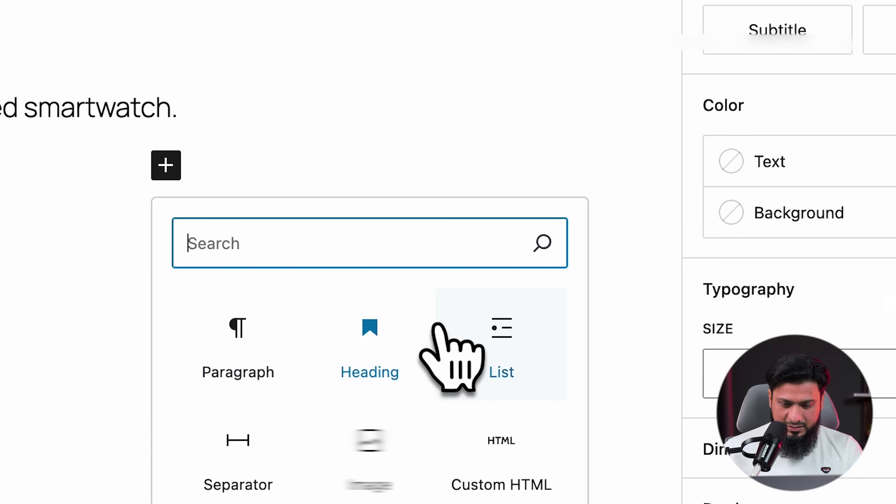
left_click(368, 455)
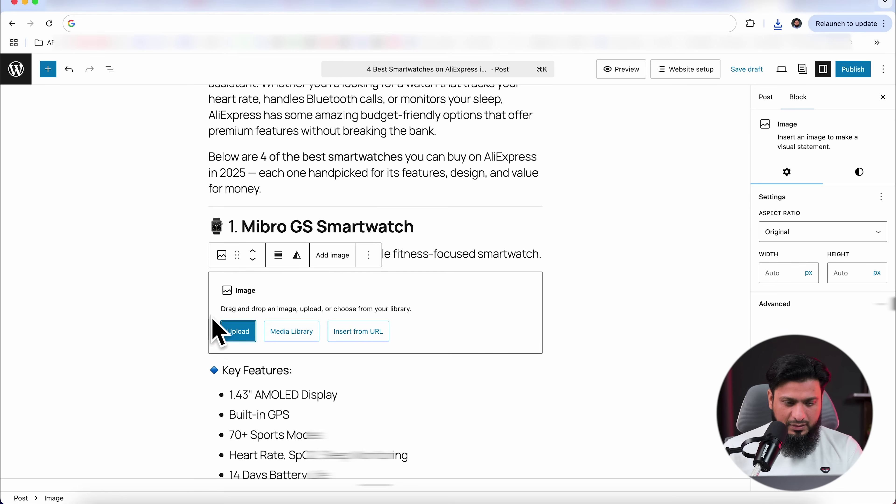
left_click(233, 331)
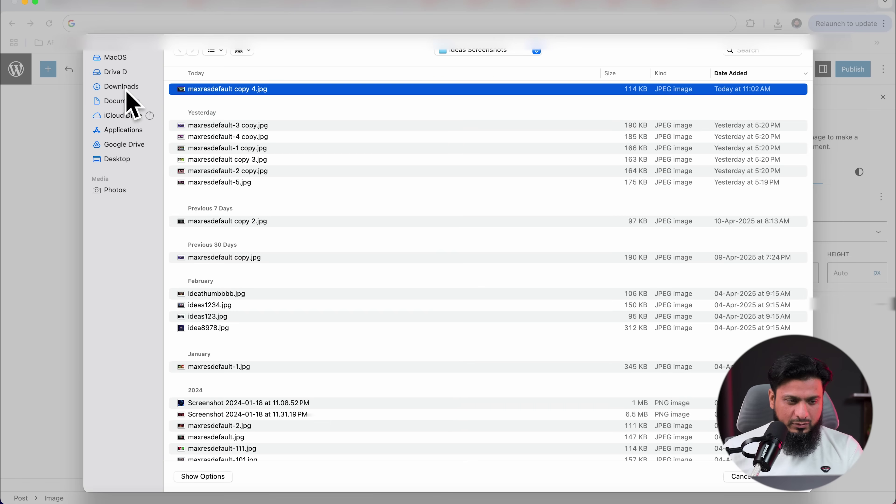
left_click(268, 135)
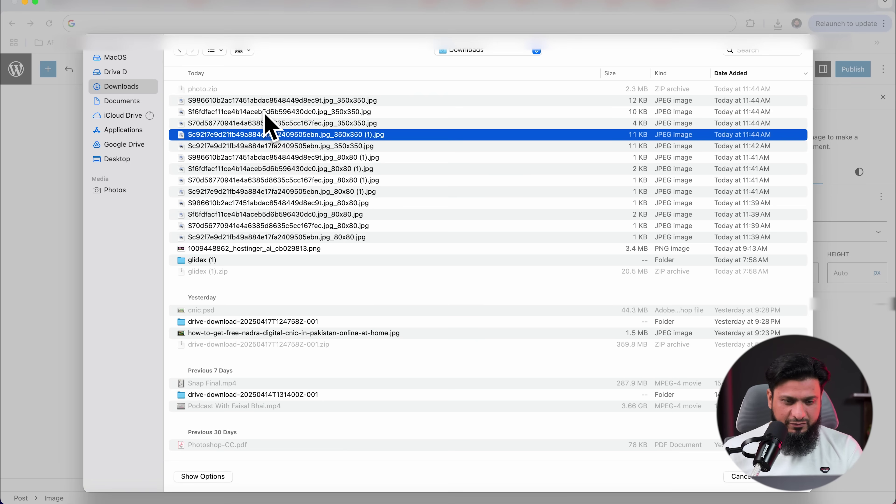
left_click(784, 489)
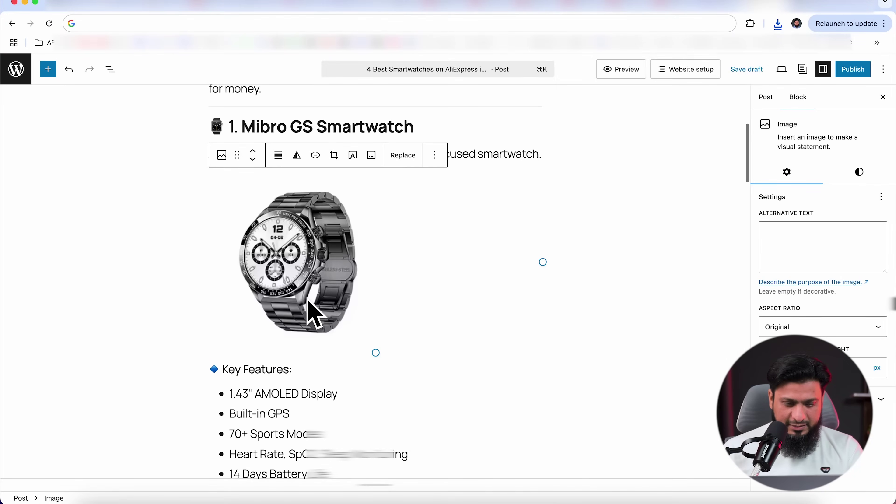
left_click_drag(377, 353, 380, 388)
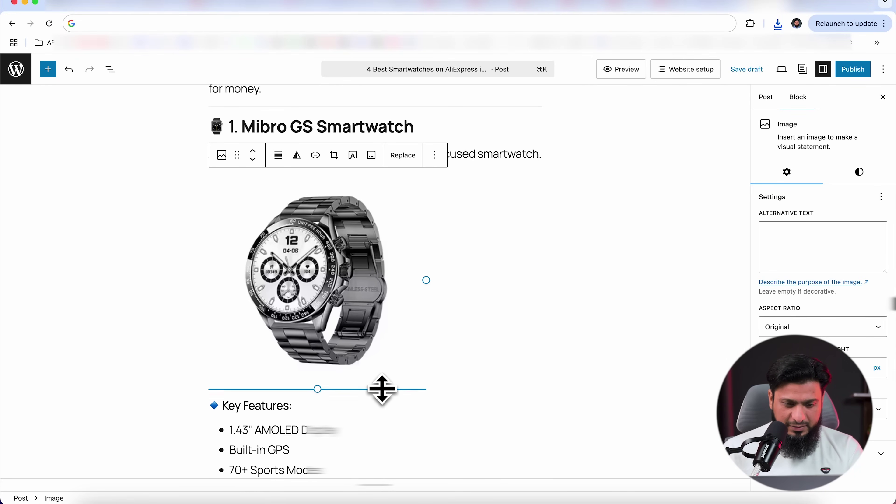
scroll(410, 336, "down", 15)
Add the band watch image below the Haylou RS4 Plus description
left_click(522, 277)
key("Return")
left_click(536, 263)
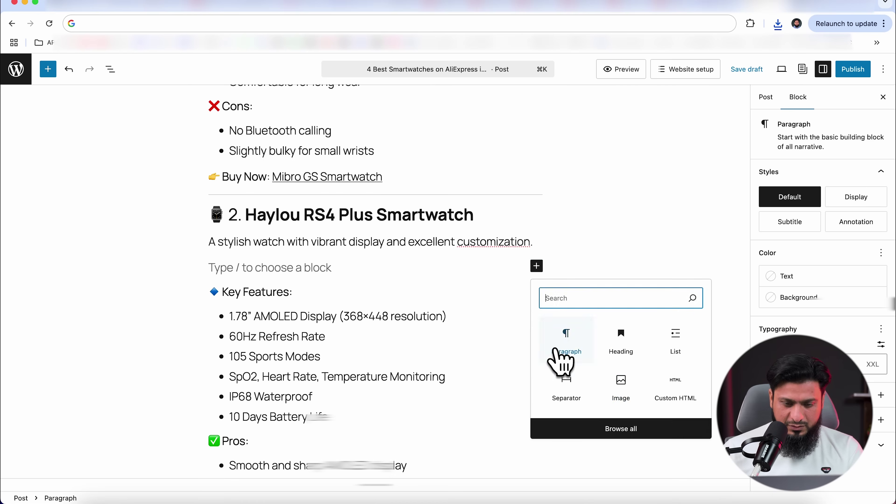
left_click(624, 392)
left_click(238, 319)
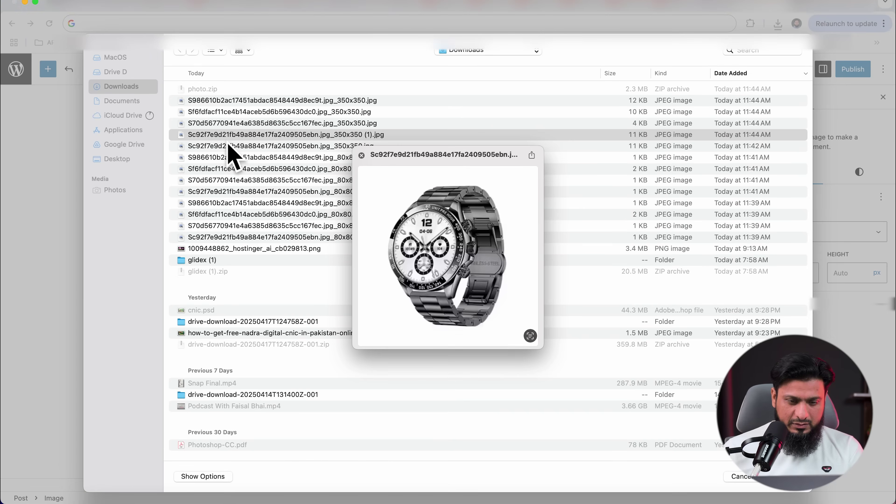
key("Up")
key("space")
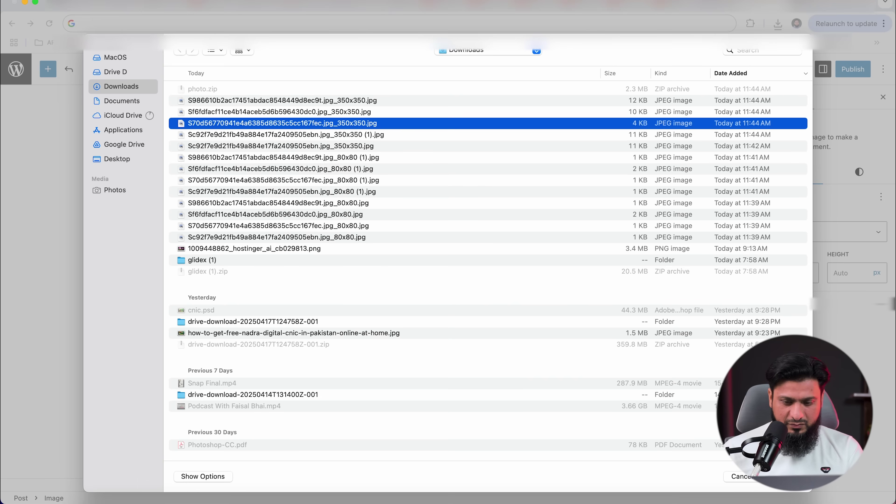
key("Escape")
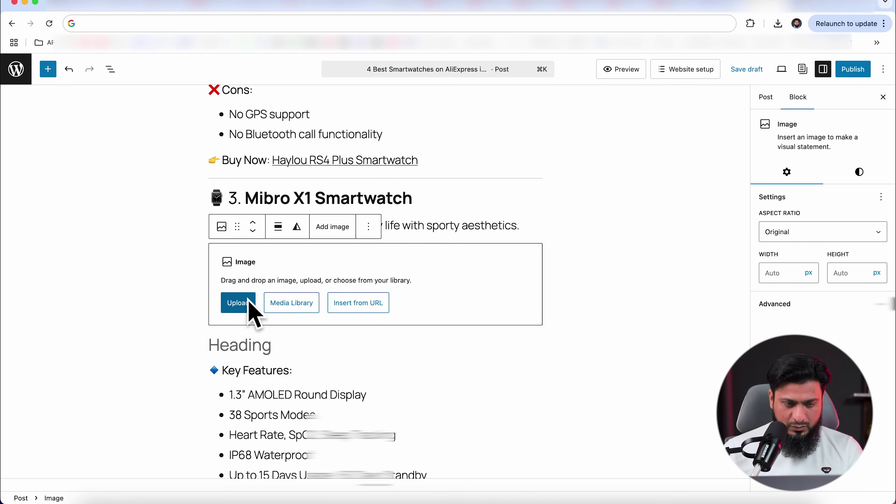
Upload the Xiaomi band image for Mibro X1 and add an empty block under Kieslect Kr
left_click(249, 312)
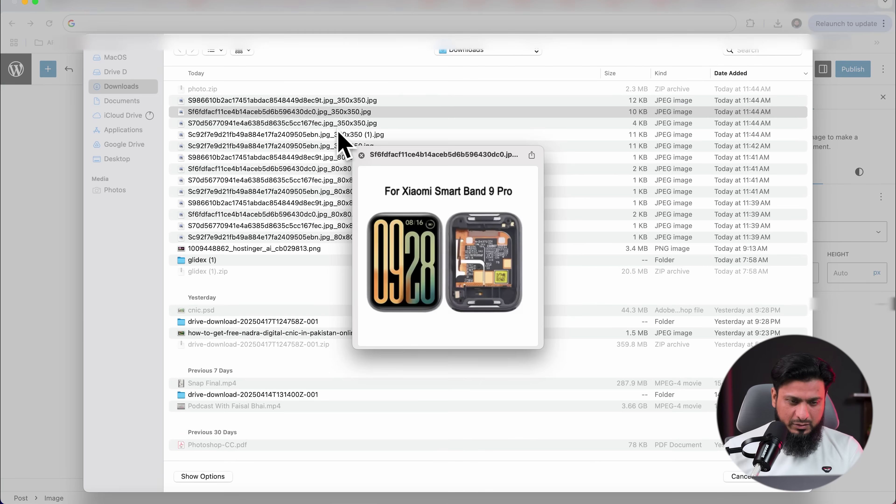
key("space")
key("Return")
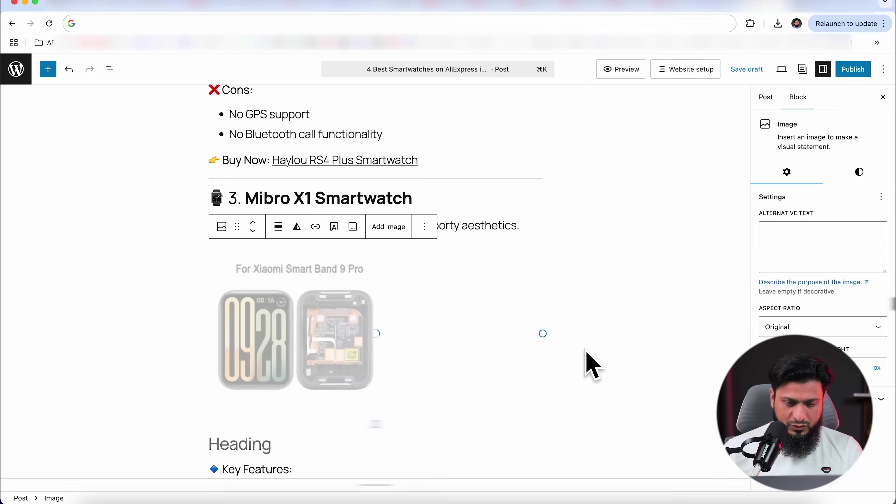
scroll(529, 357, "down", 15)
left_click(498, 352)
key("Return")
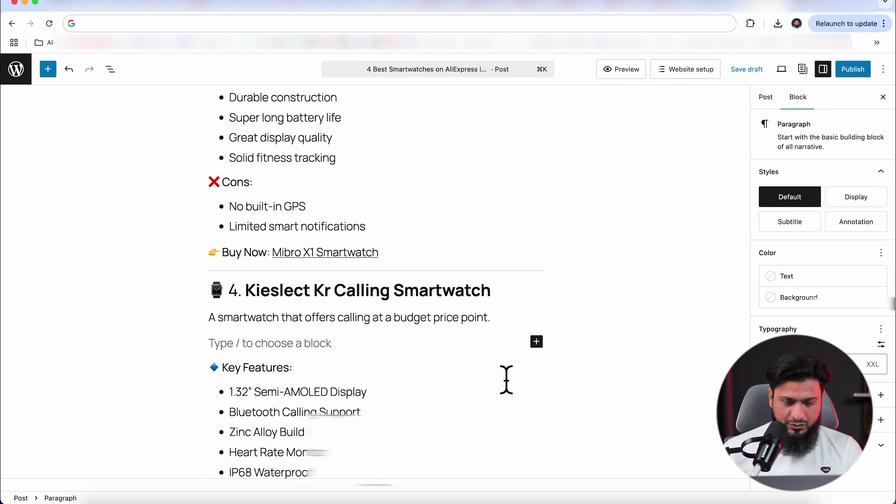
scroll(536, 264, "up", 20)
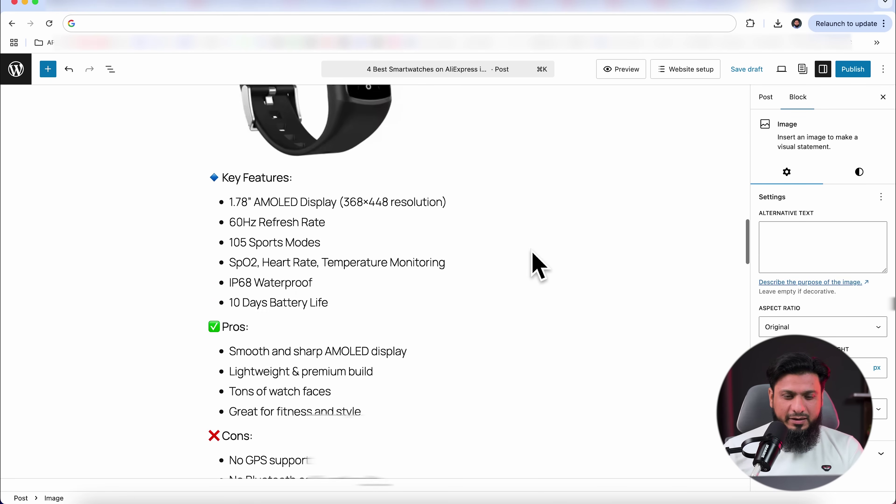
scroll(536, 263, "up", 15)
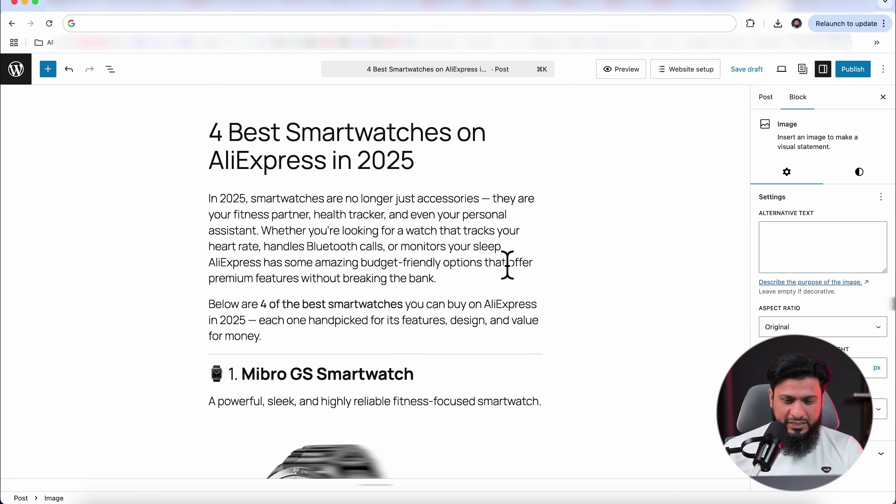
scroll(507, 265, "down", 15)
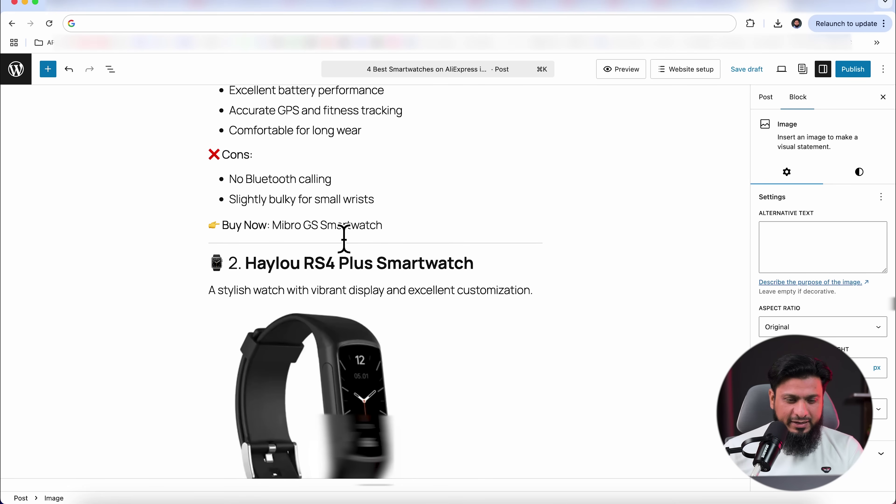
left_click(343, 238)
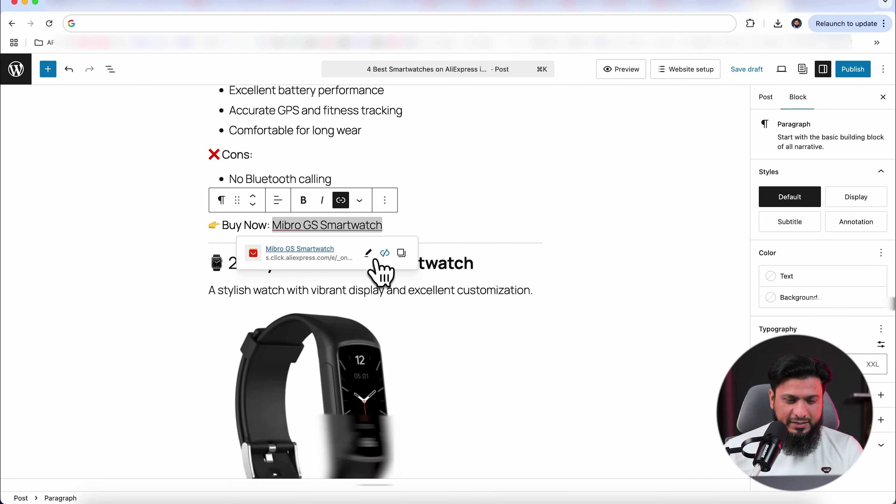
left_click(369, 253)
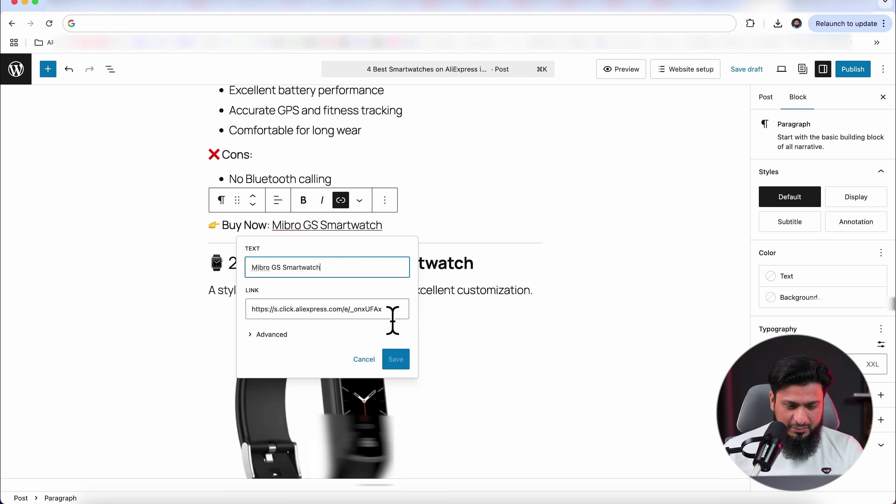
left_click_drag(392, 318, 254, 314)
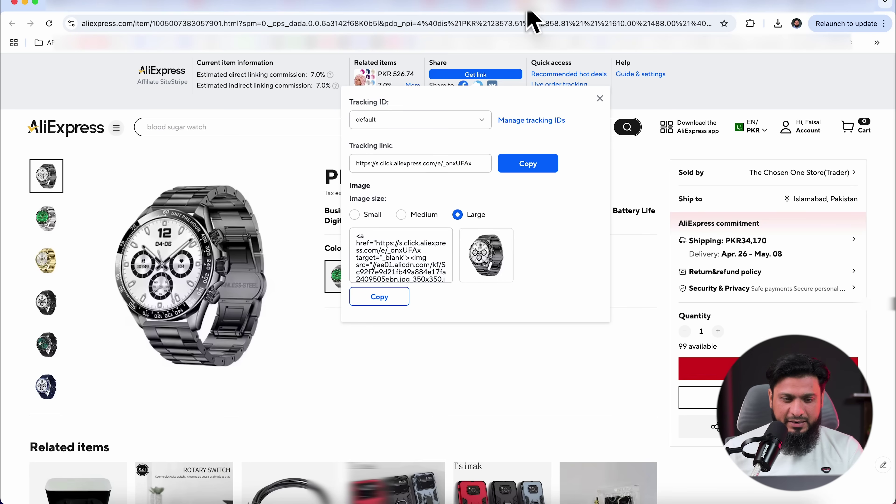
left_click_drag(476, 176, 357, 172)
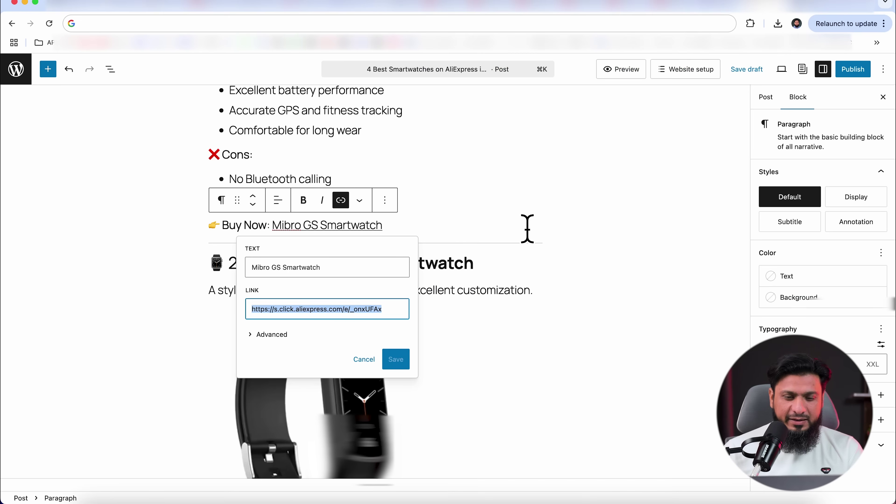
left_click(527, 229)
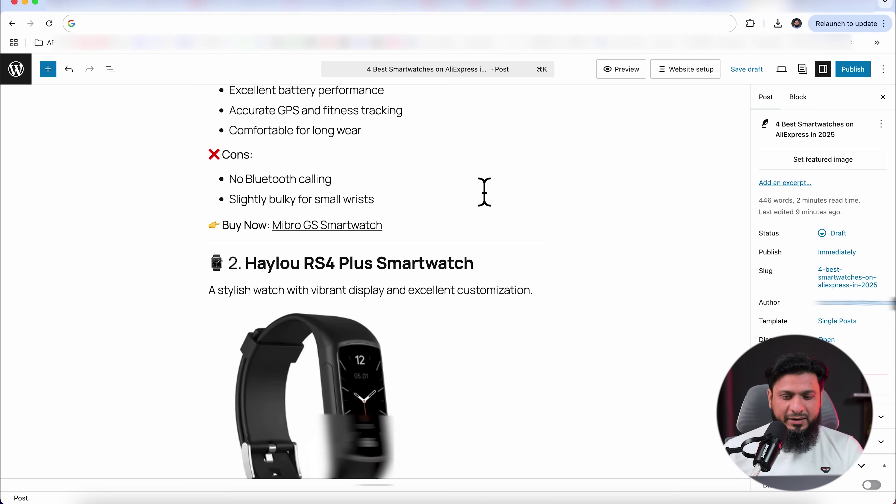
scroll(482, 192, "up", 10)
scroll(486, 201, "down", 10)
scroll(483, 218, "down", 3)
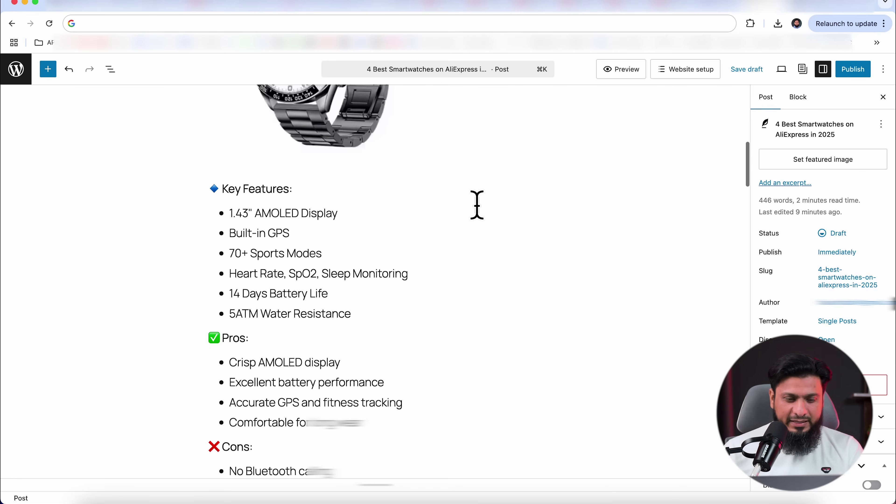
left_click(534, 11)
left_click(599, 99)
scroll(458, 290, "down", 15)
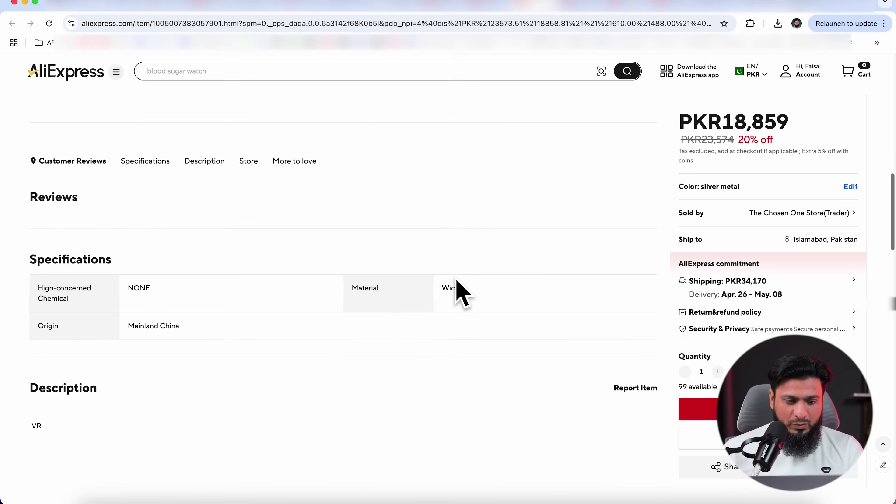
scroll(459, 282, "up", 5)
scroll(426, 300, "down", 10)
scroll(426, 300, "up", 5)
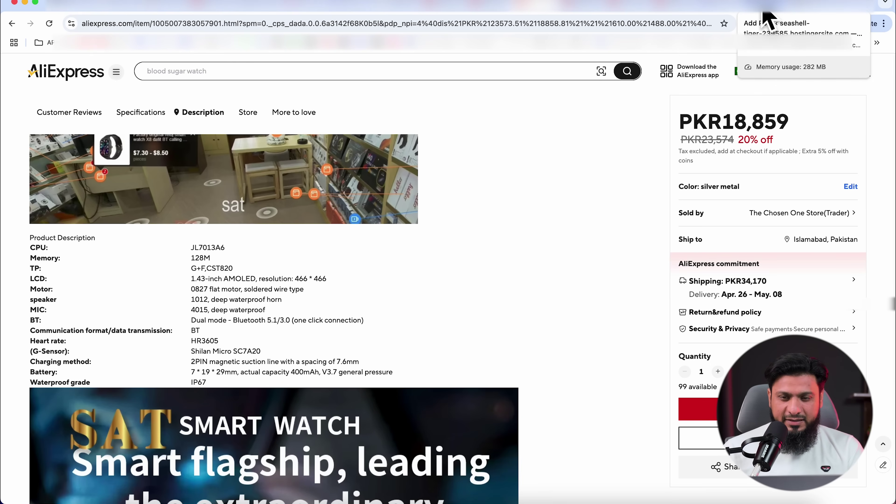
left_click(764, 11)
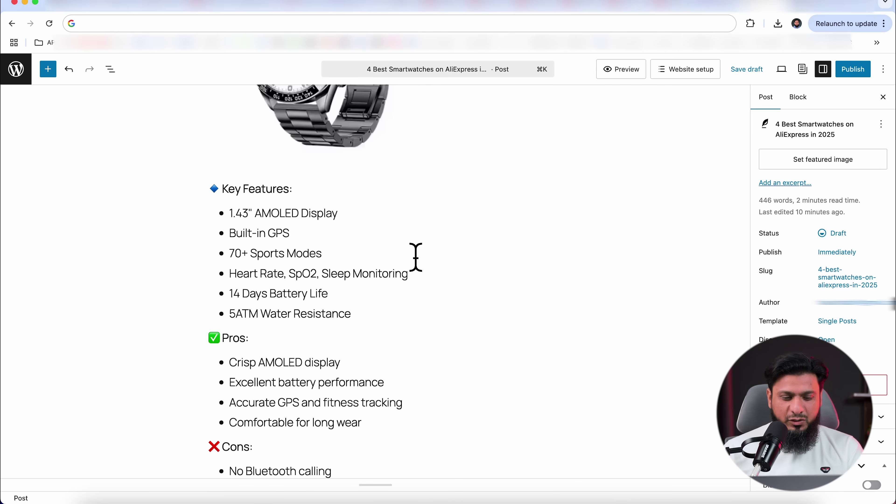
Review visibility, publish time, tags and category, then publish the post and view it live
scroll(416, 257, "down", 20)
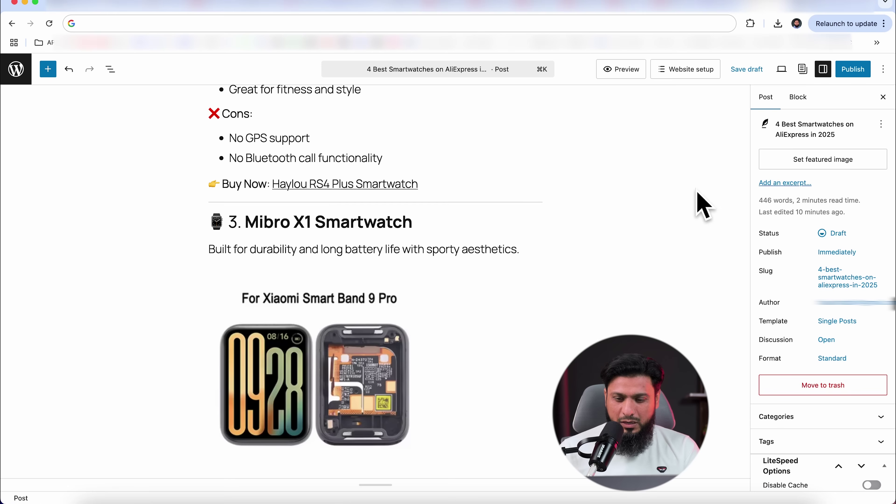
left_click(853, 69)
left_click(816, 198)
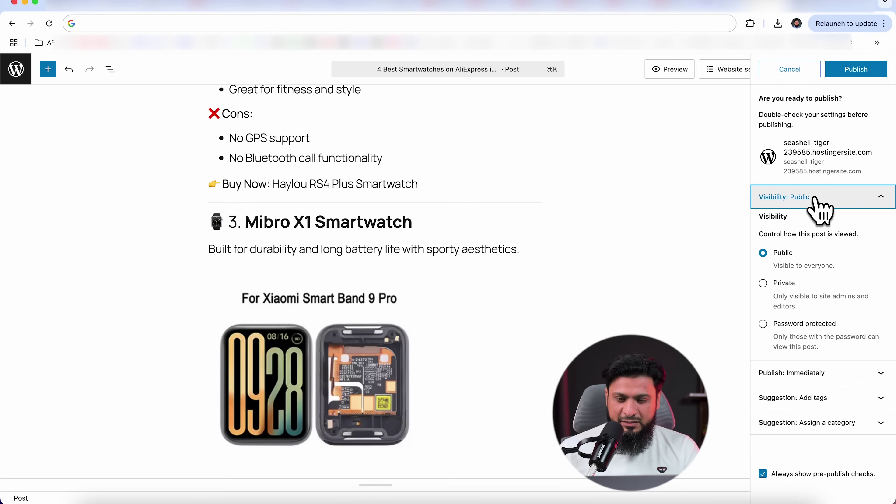
left_click(826, 373)
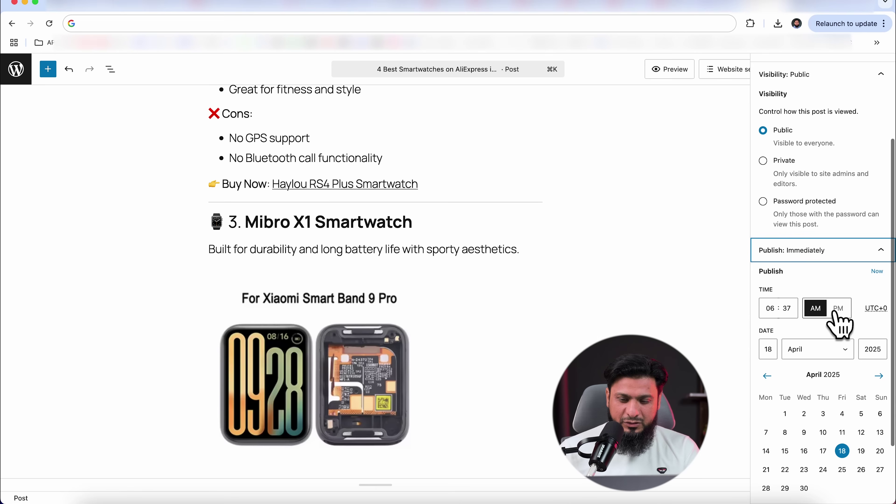
scroll(841, 319, "down", 3)
left_click(823, 436)
left_click(786, 457)
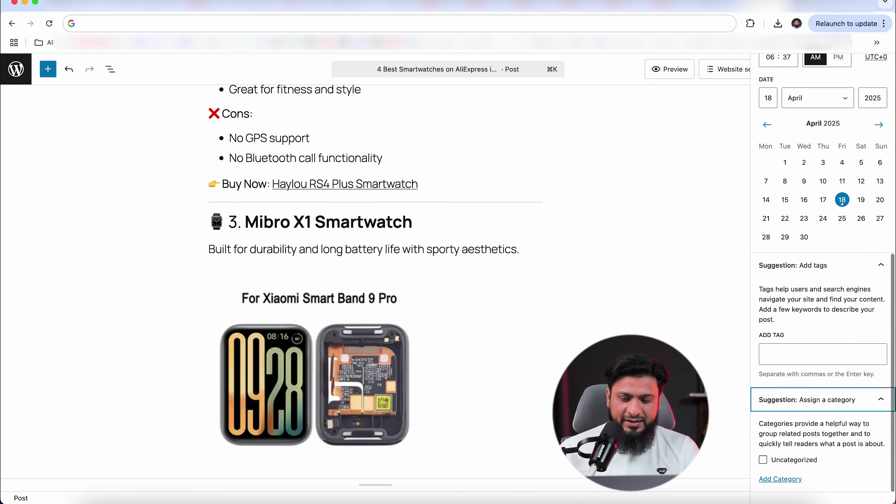
scroll(824, 300, "up", 10)
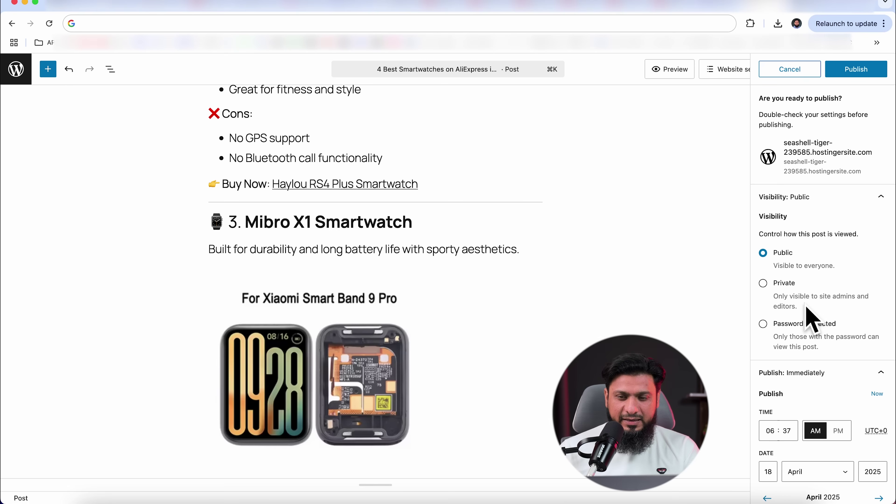
left_click(857, 73)
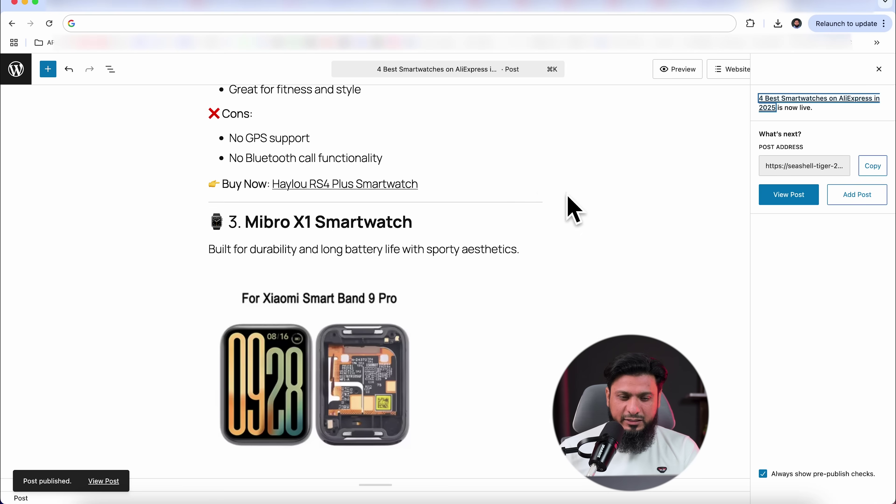
left_click(789, 197)
Scroll through the live article and follow the Haylou RS4 Plus Buy Now link to AliExpress
scroll(258, 238, "down", 5)
scroll(265, 236, "down", 15)
scroll(266, 237, "down", 10)
scroll(286, 240, "up", 20)
scroll(298, 240, "up", 4)
scroll(296, 237, "down", 18)
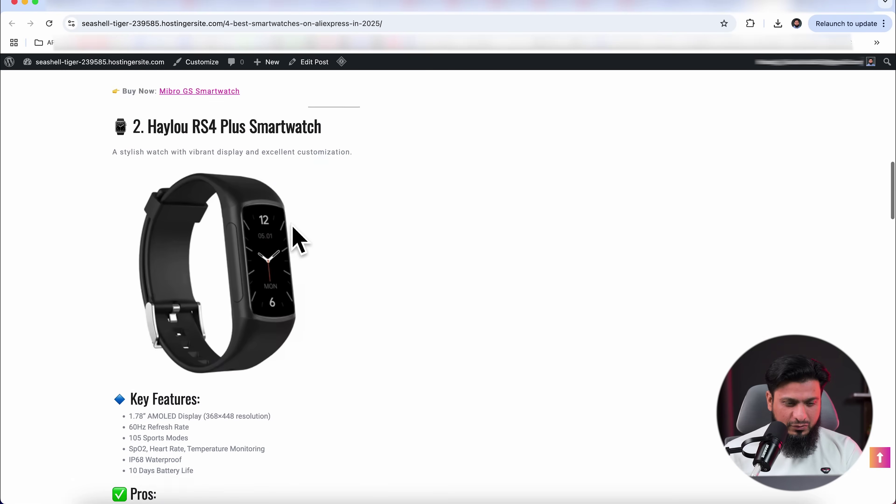
scroll(294, 232, "down", 8)
left_click_drag(140, 157, 179, 194)
scroll(113, 236, "down", 5)
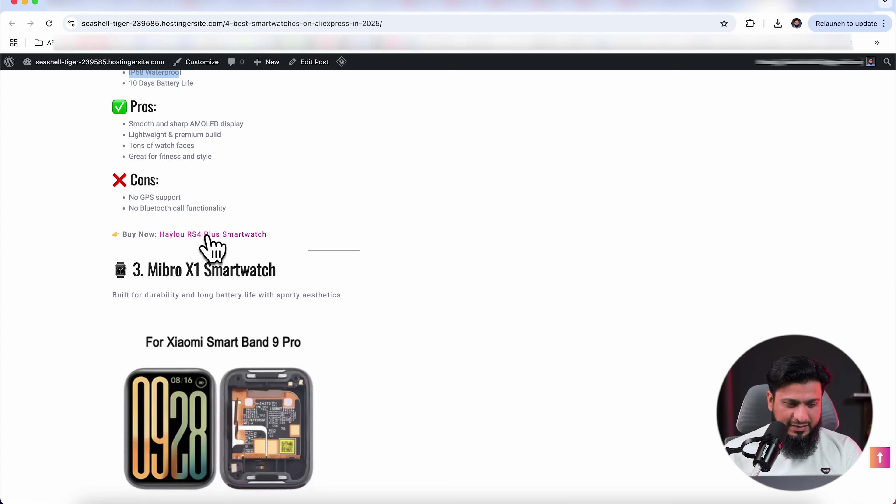
scroll(206, 235, "up", 10)
scroll(240, 252, "down", 6)
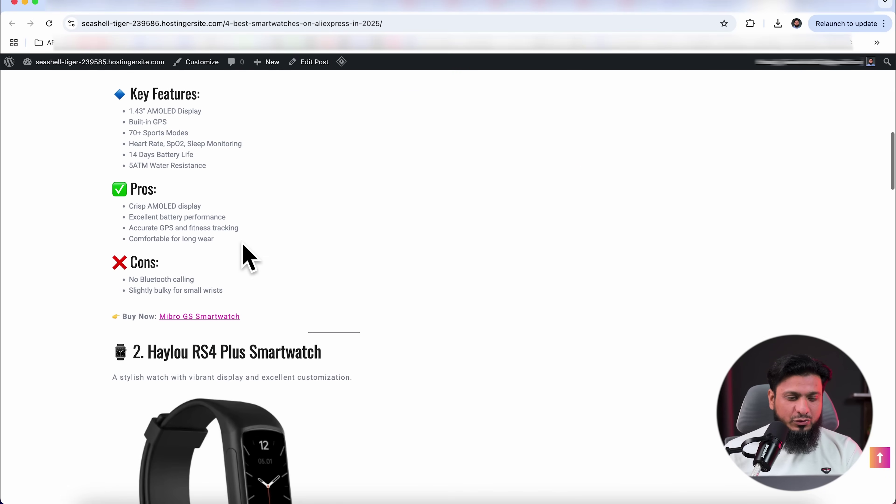
scroll(261, 251, "down", 15)
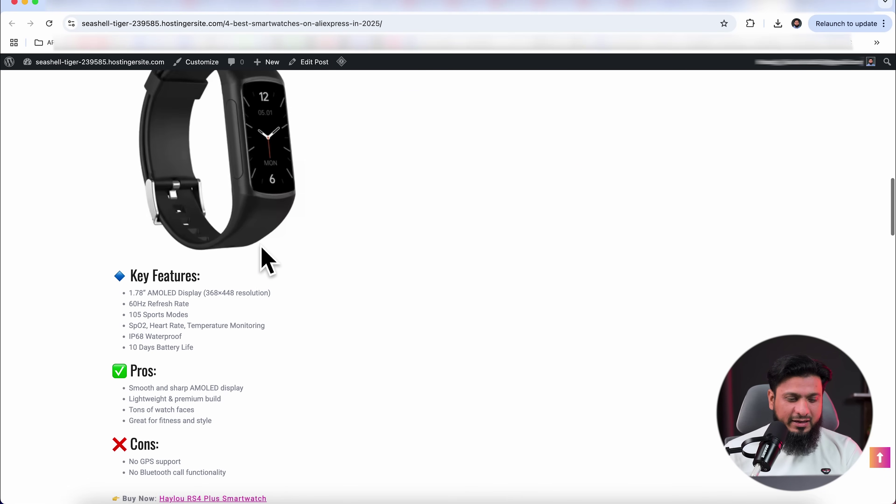
scroll(261, 250, "down", 5)
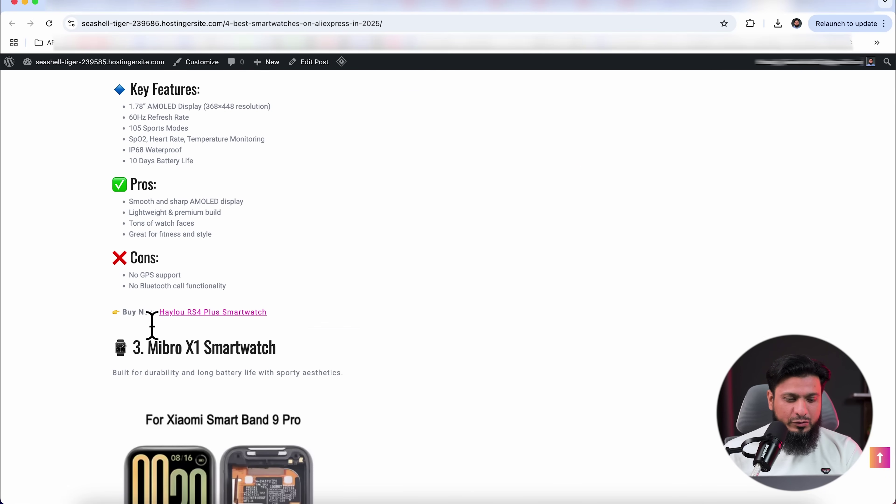
left_click(233, 312)
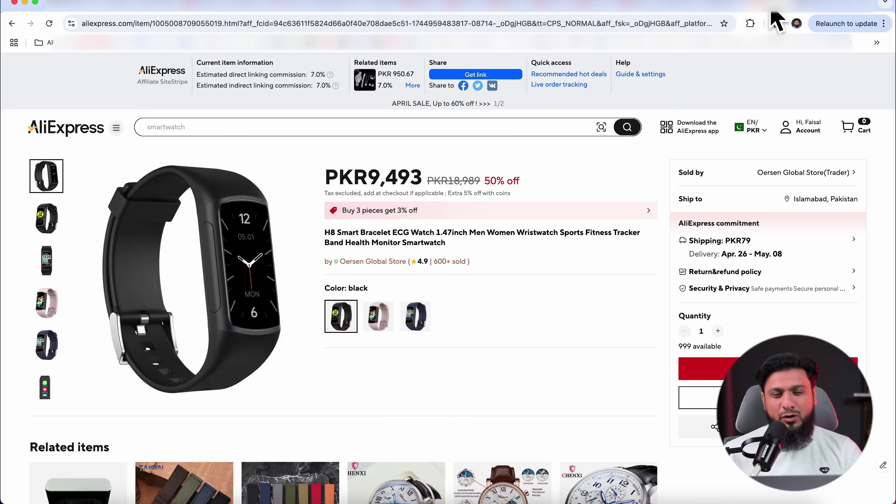
Check the 7.0 commission rate and 10555.90 band price in Portals, then return to the post's top
left_click(505, 10)
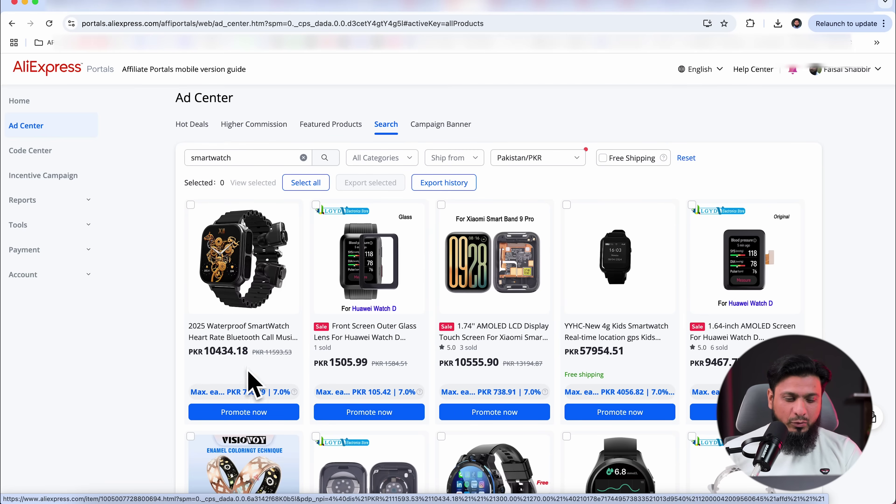
mouse_move(236, 394)
left_click_drag(268, 392, 283, 392)
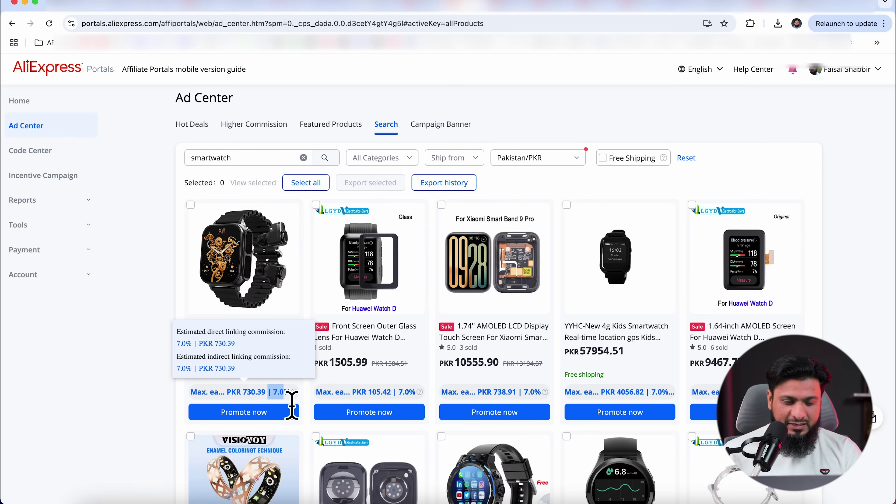
left_click_drag(456, 363, 498, 367)
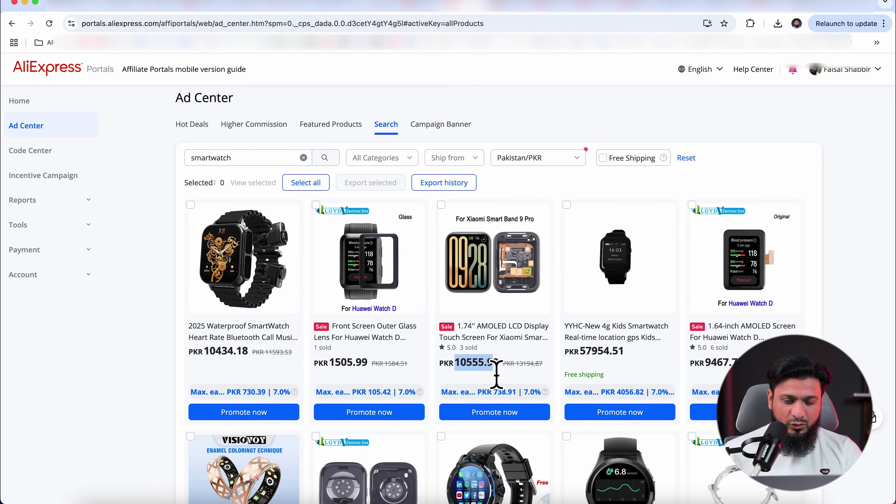
mouse_move(497, 402)
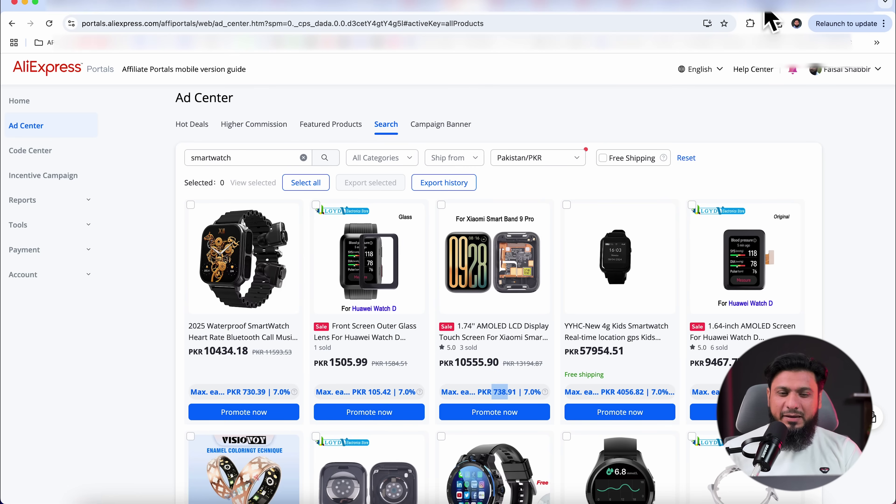
left_click(770, 5)
scroll(331, 272, "up", 5)
scroll(330, 263, "up", 15)
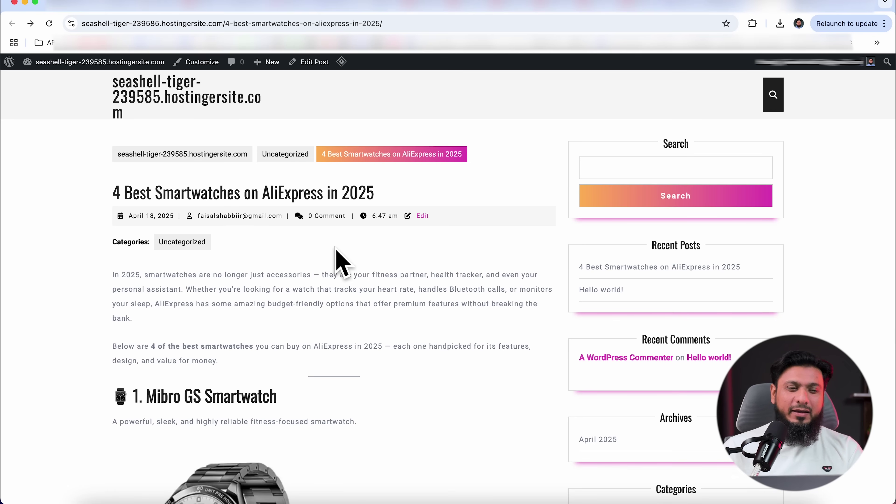
Move across the browser tabs, past the post editor, to the AliExpress Portals Ad Center smartwatch results
left_click(251, 19)
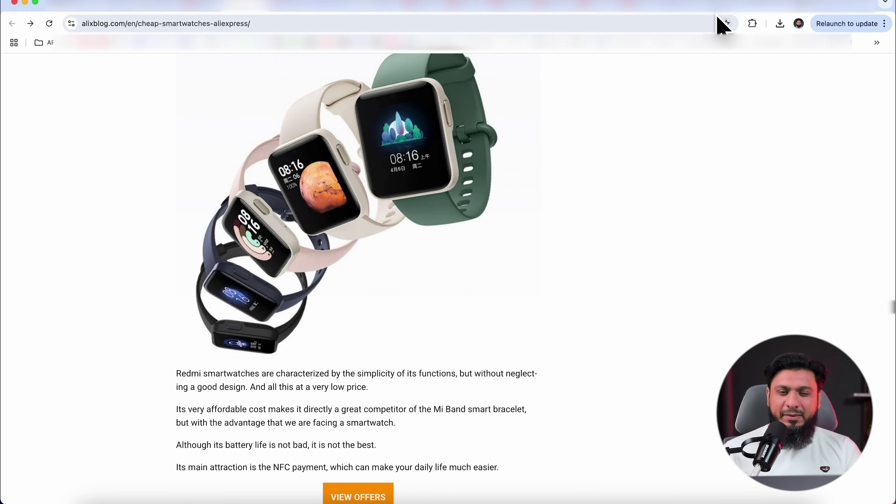
left_click(712, 9)
left_click(720, 10)
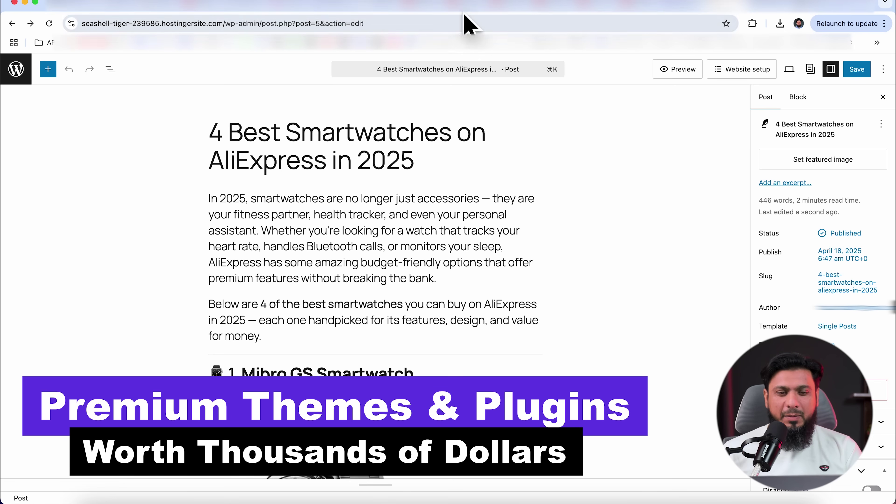
left_click(461, 5)
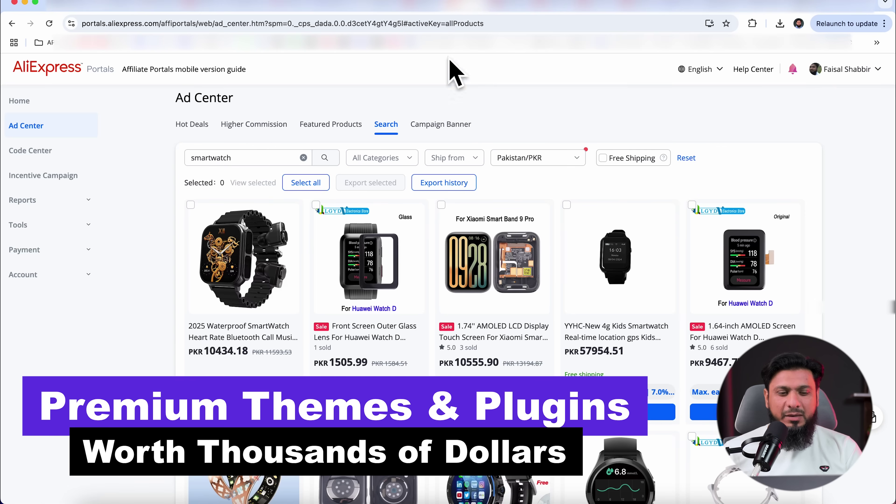
Check the Payment > Withdrawals balance (USD 0.00), then return to the live smartwatch post
left_click(56, 251)
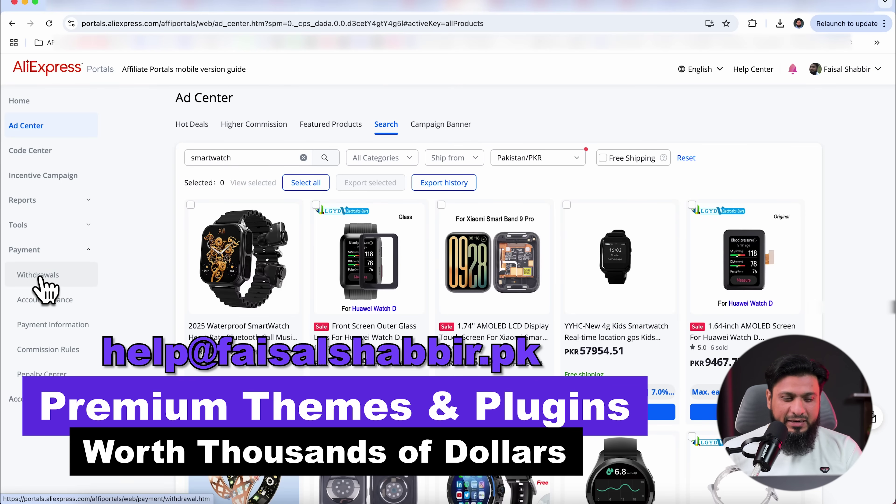
left_click(39, 276)
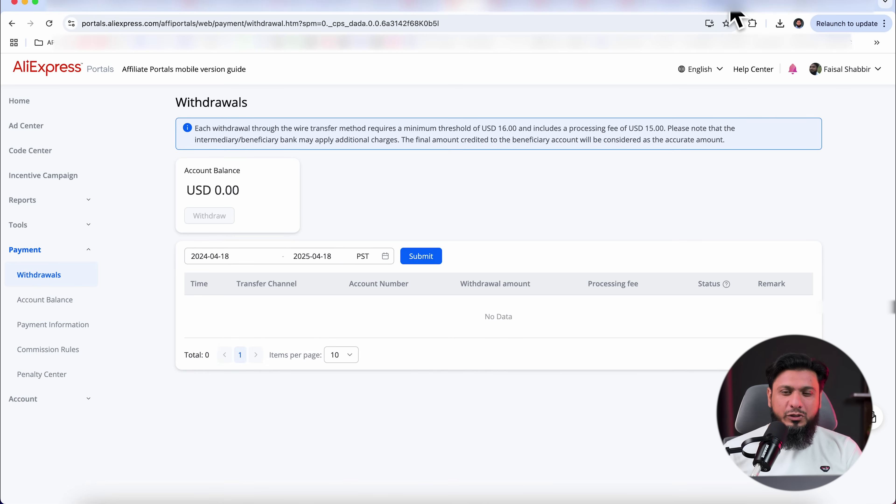
left_click(762, 11)
left_click(763, 10)
scroll(402, 228, "down", 10)
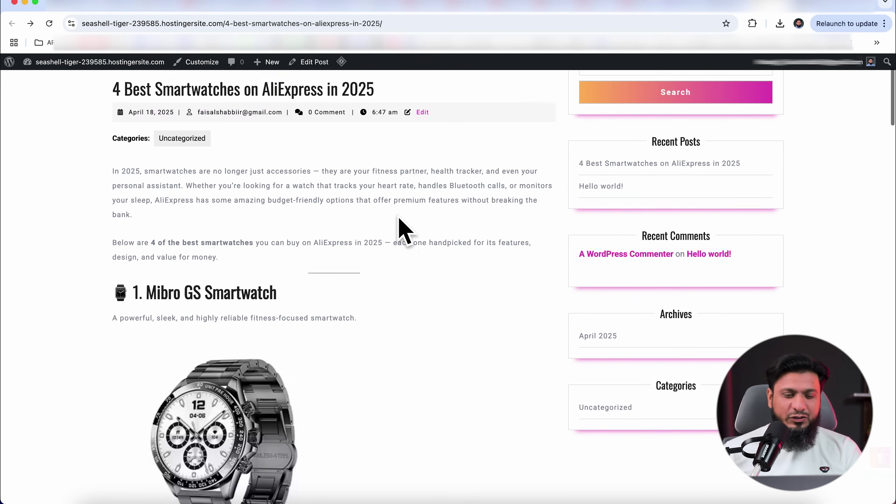
scroll(405, 230, "down", 1)
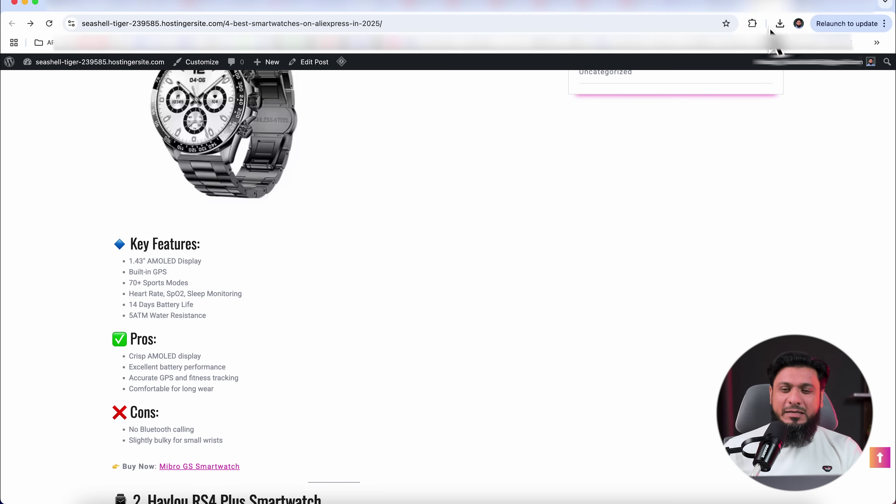
left_click(811, 6)
scroll(529, 212, "down", 10)
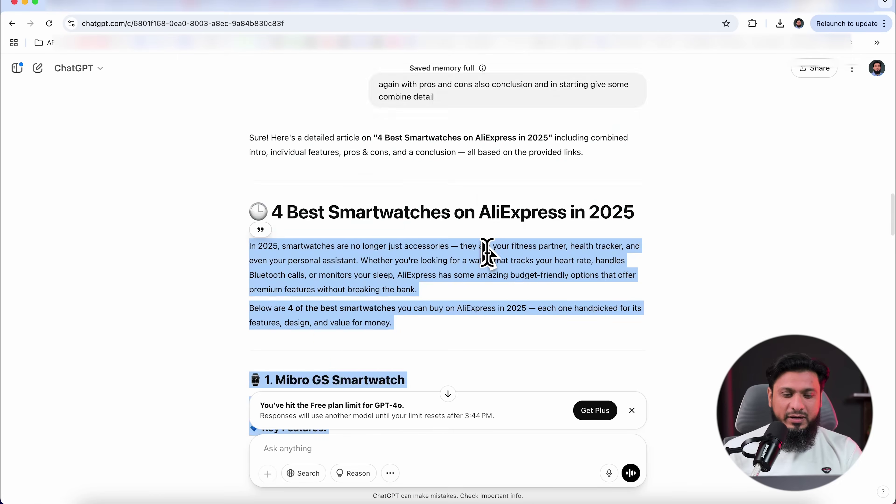
left_click(766, 5)
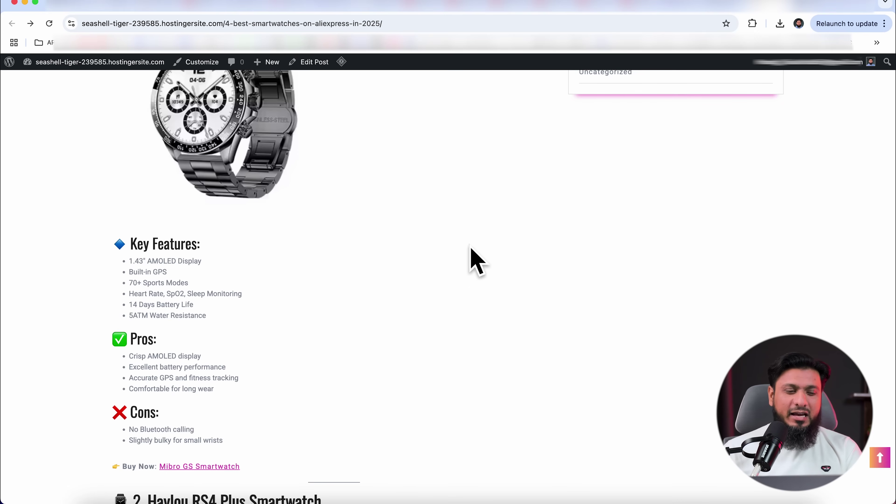
left_click_drag(135, 261, 166, 305)
scroll(214, 259, "up", 2)
scroll(214, 259, "up", 2)
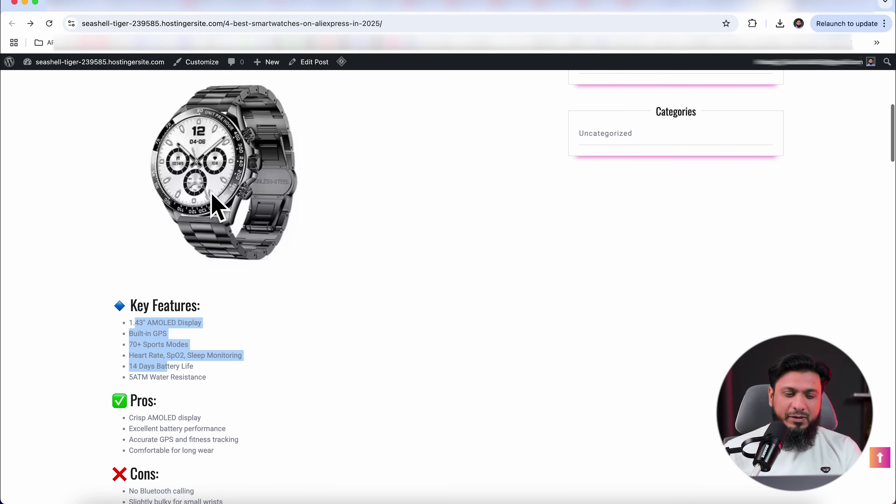